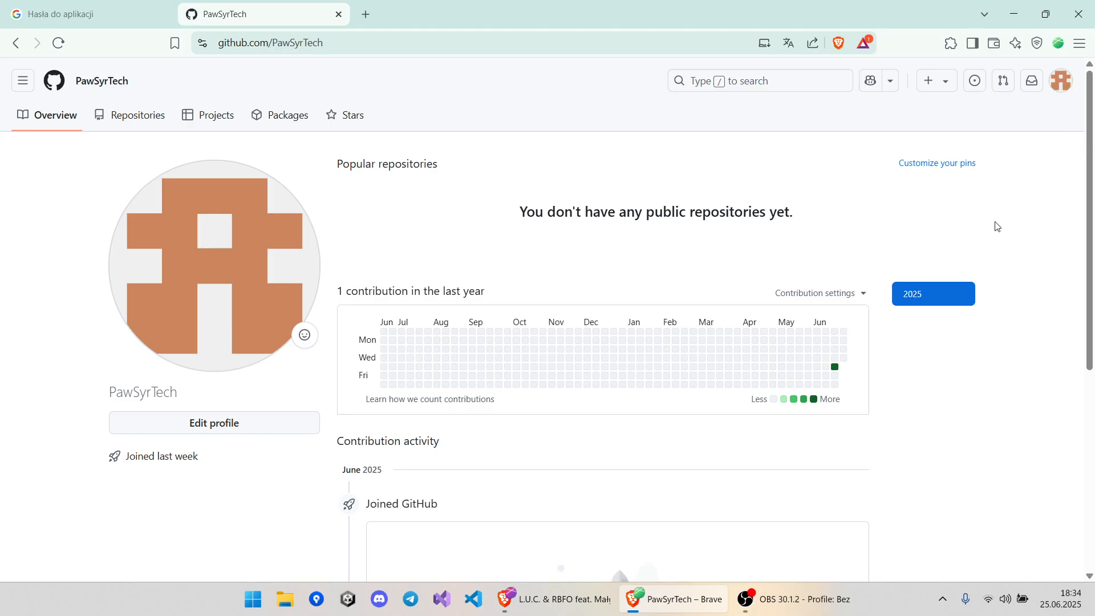
- Create a new public repository named GithubHosting under the account
left_click(1061, 81)
left_click(994, 173)
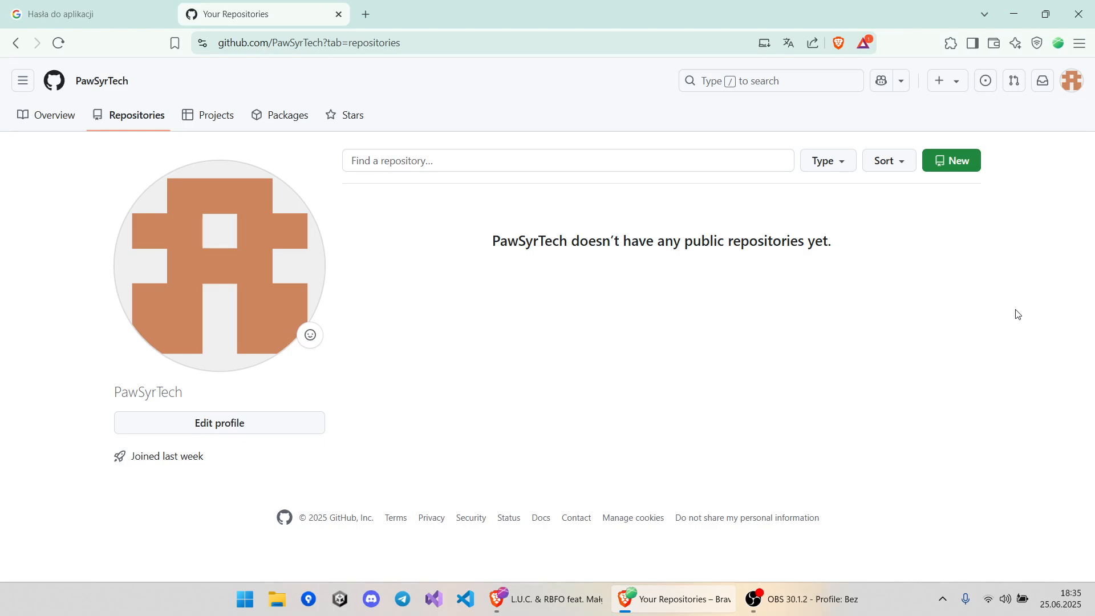
left_click(956, 163)
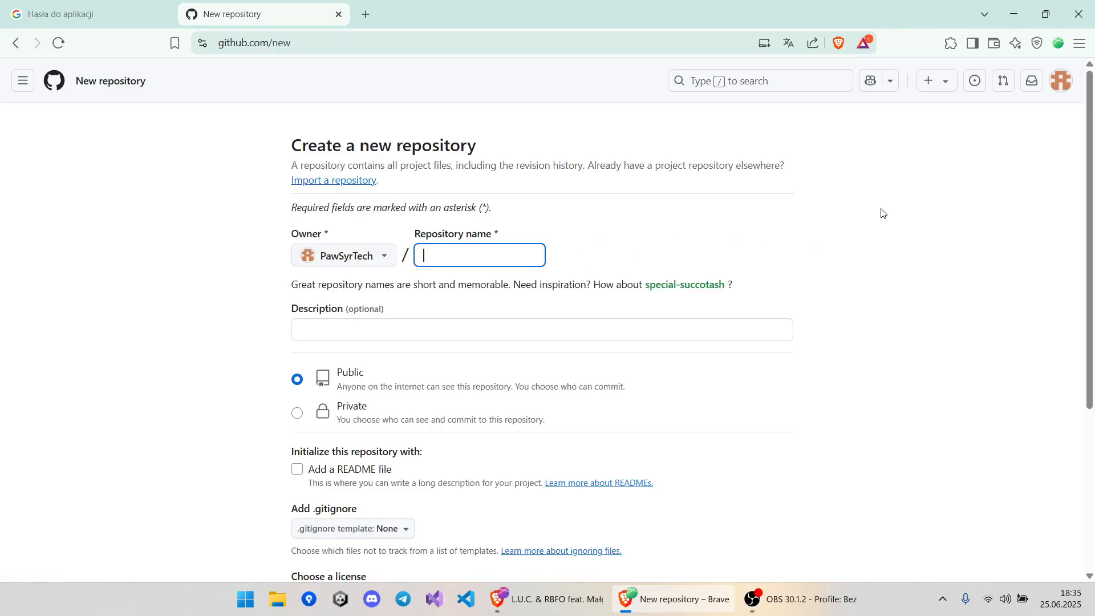
type("Github")
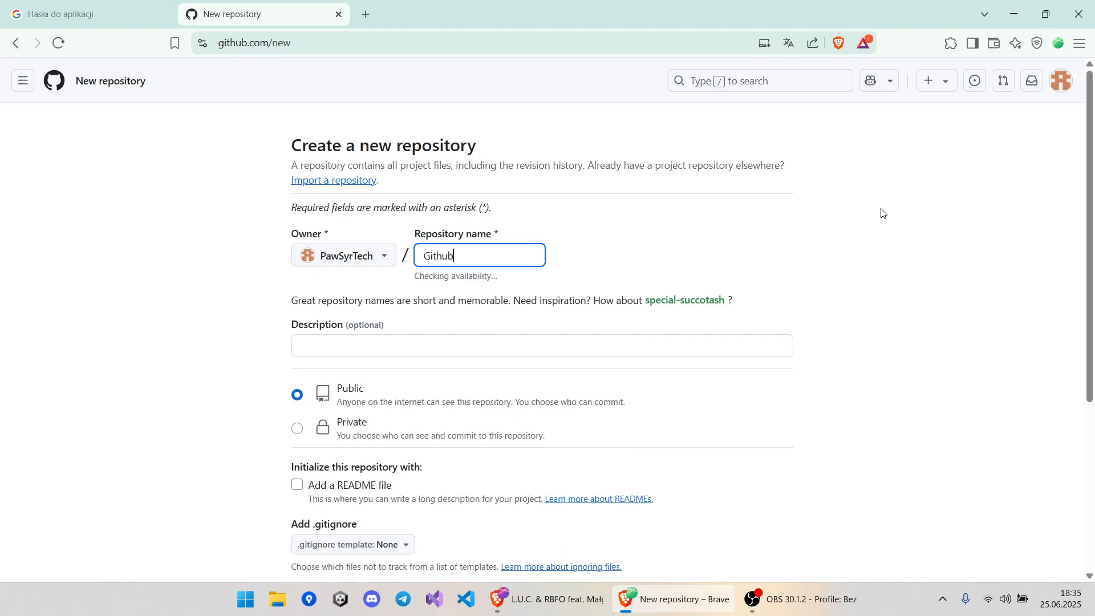
type("Hosting")
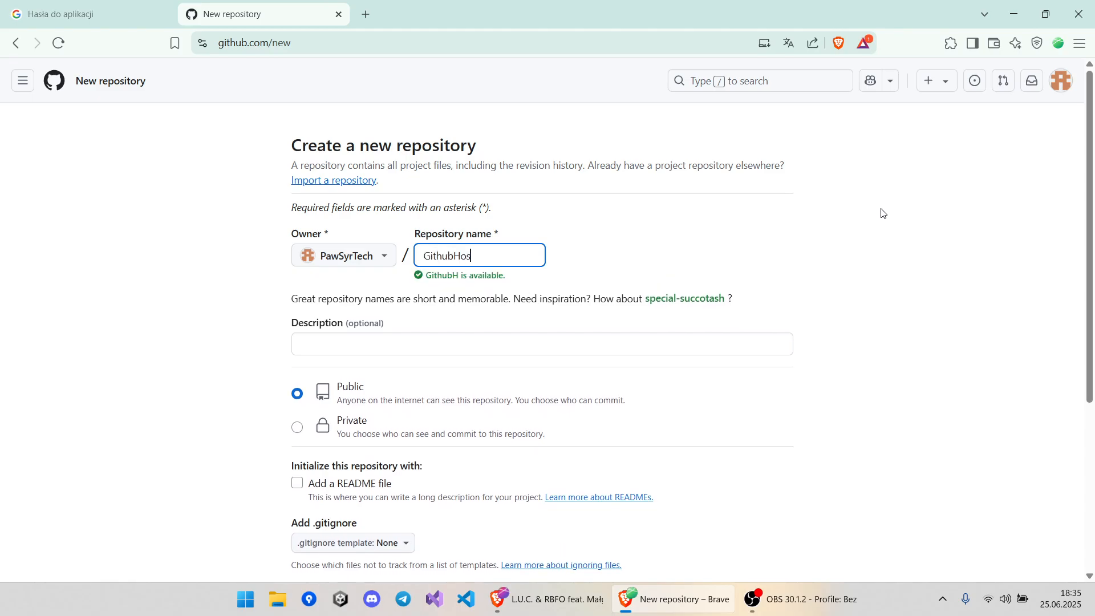
left_click(356, 390)
scroll(362, 374, "down", 4)
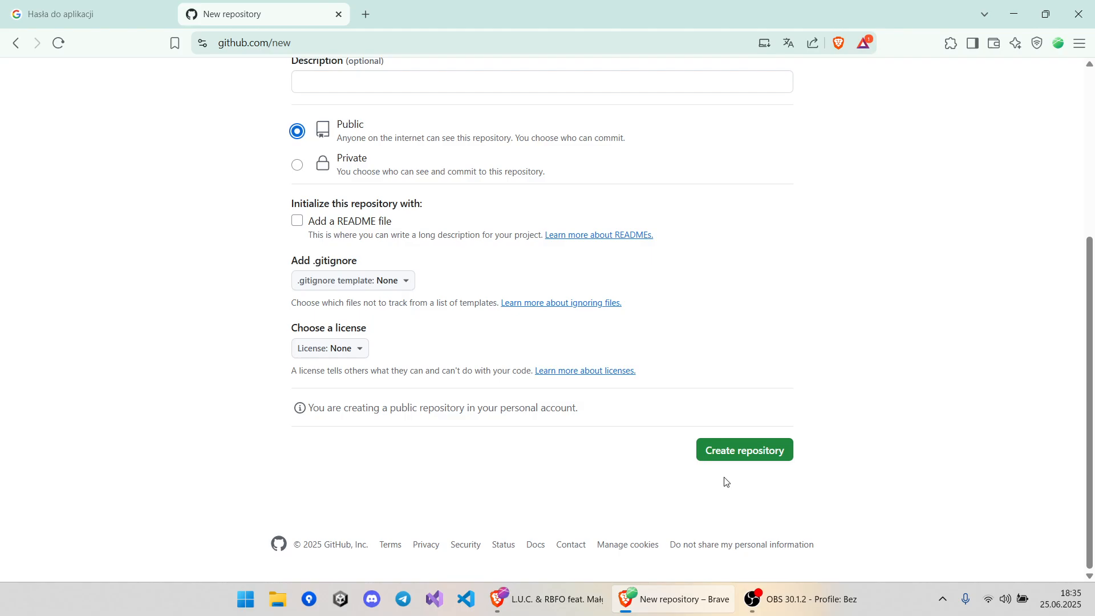
left_click(744, 456)
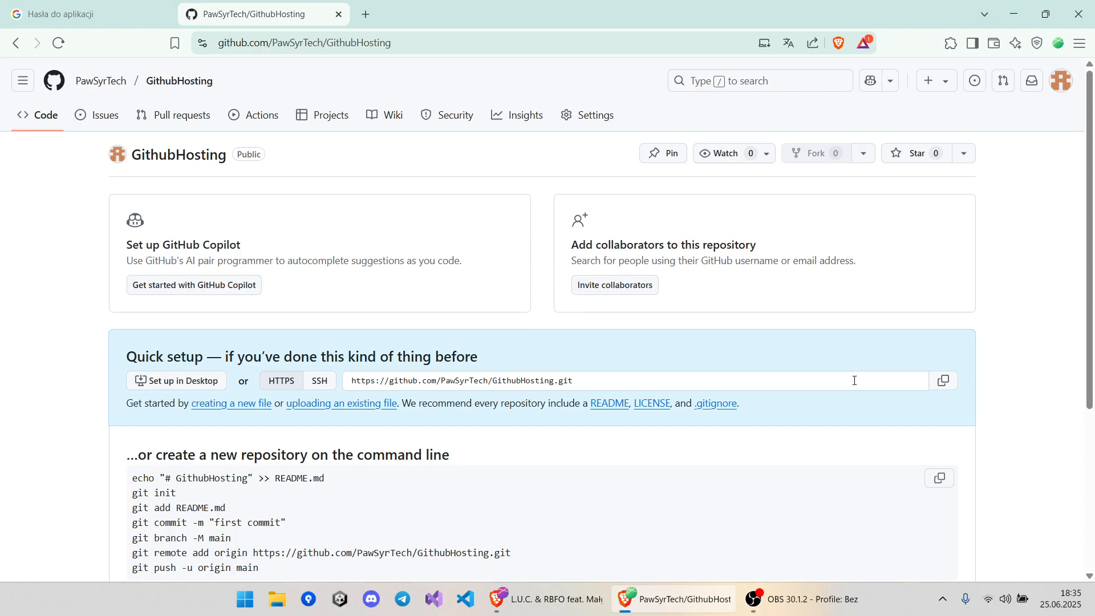
- Create index.html in the repository with the text "Hello I host simple page" and commit it using the message "Create index.html"
left_click(241, 409)
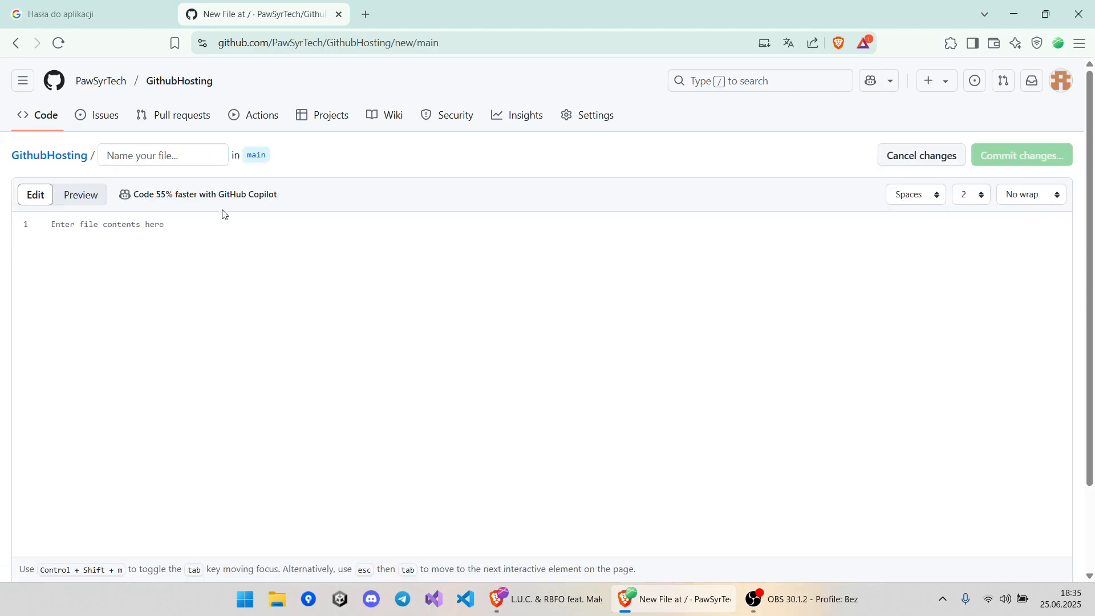
left_click(177, 150)
type("index.")
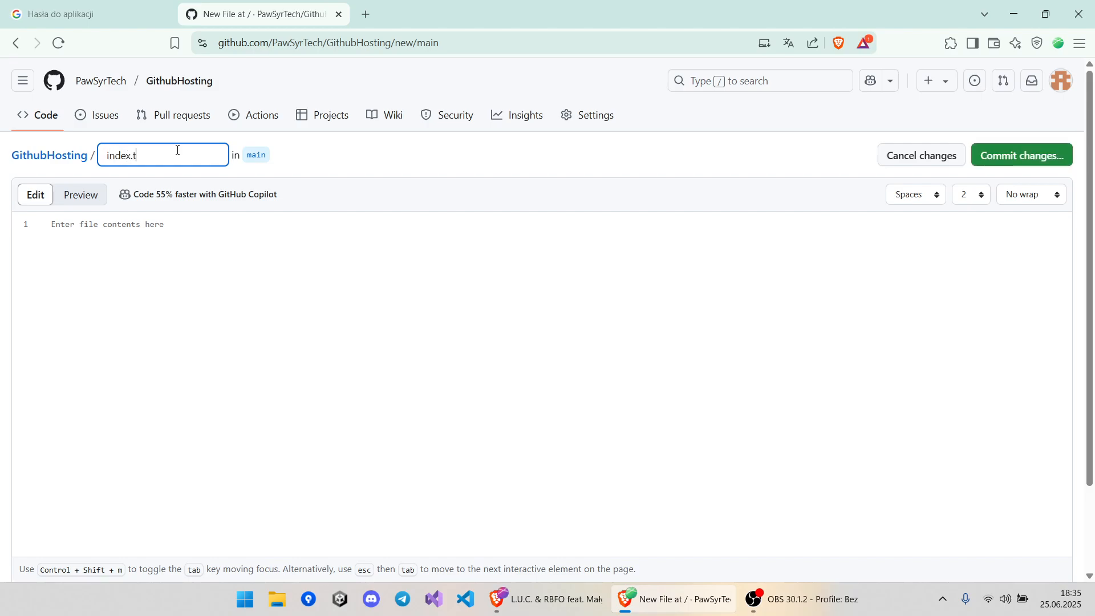
type("html")
left_click(231, 299)
type("He")
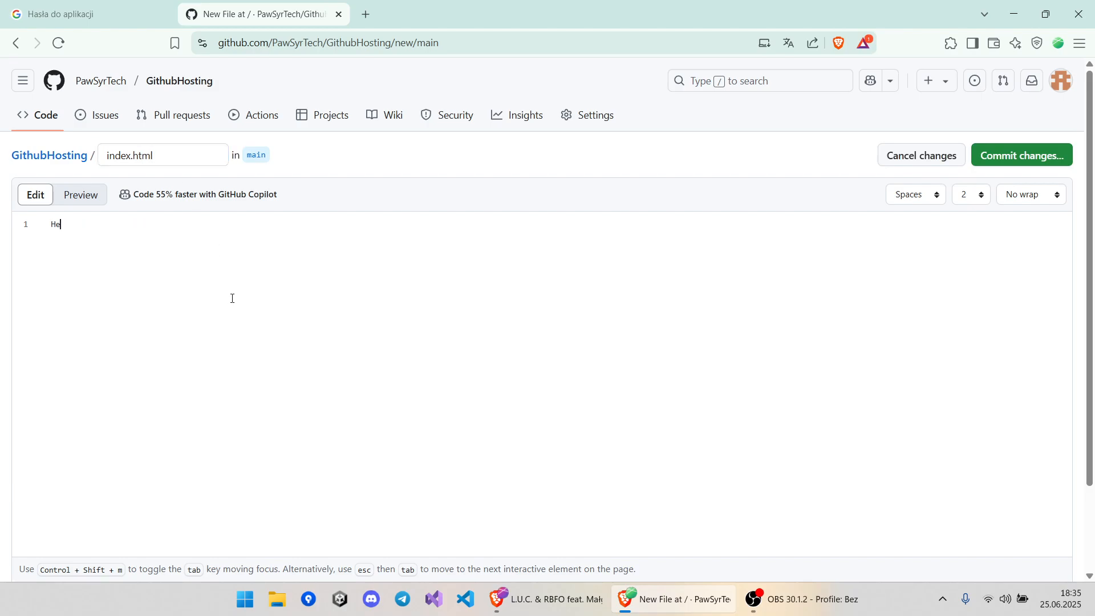
type("llo I host simple page")
left_click(984, 161)
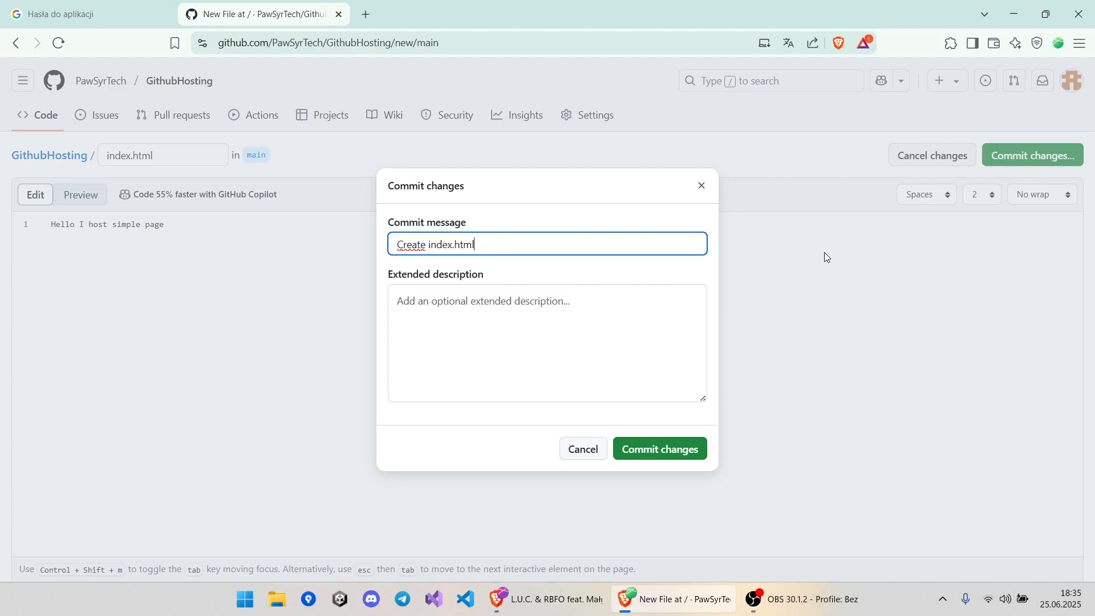
left_click(653, 451)
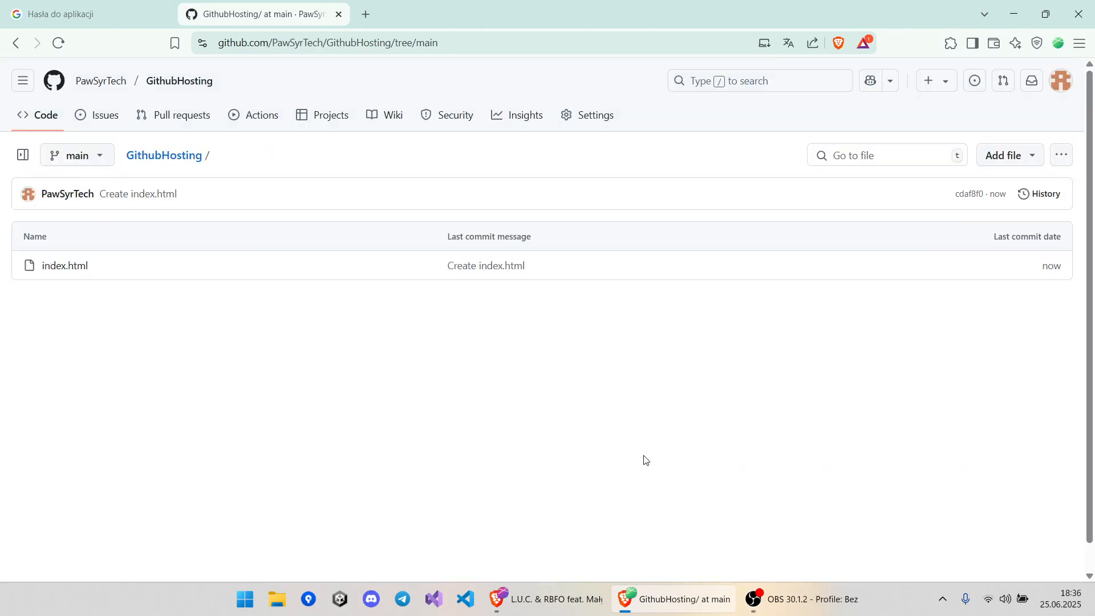
- Return to the GithubHosting repository's main page and examine the commit history of the main branch
left_click(168, 86)
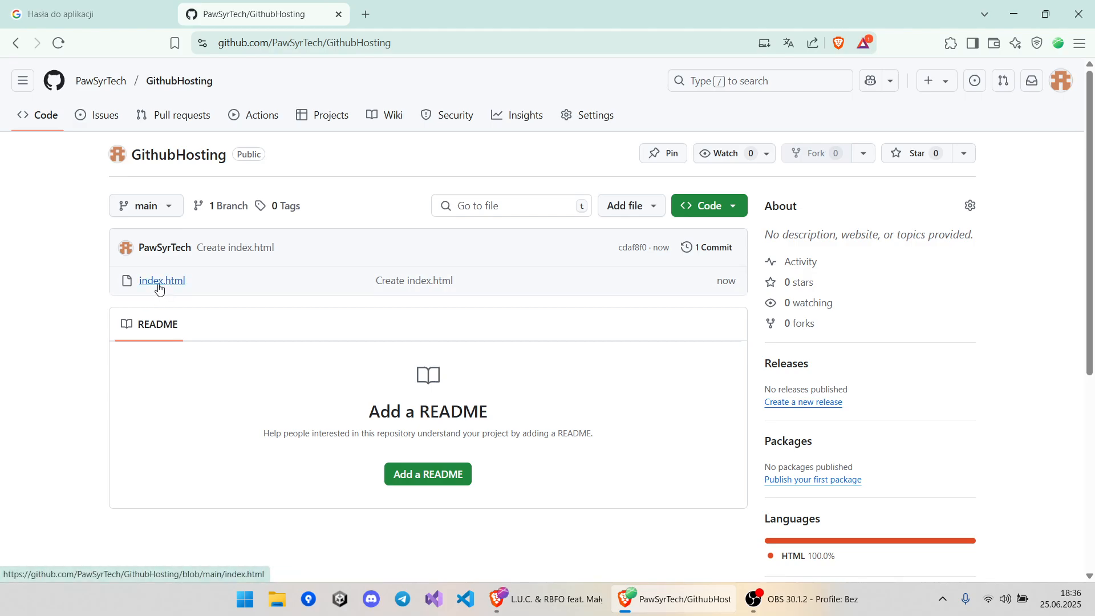
left_click(715, 248)
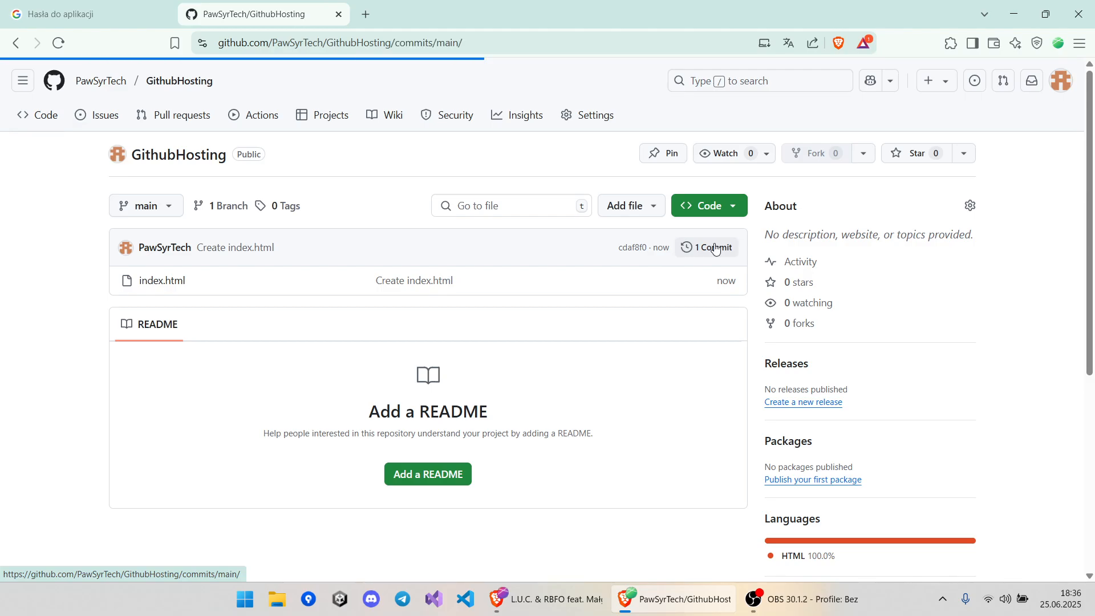
left_click_drag(118, 238, 228, 239)
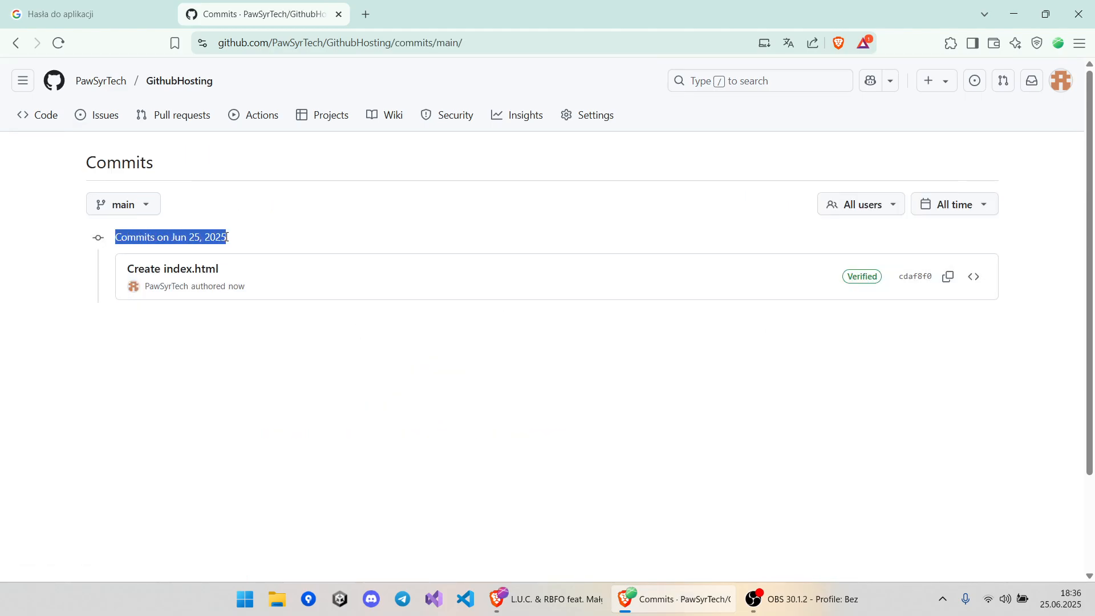
left_click(362, 296)
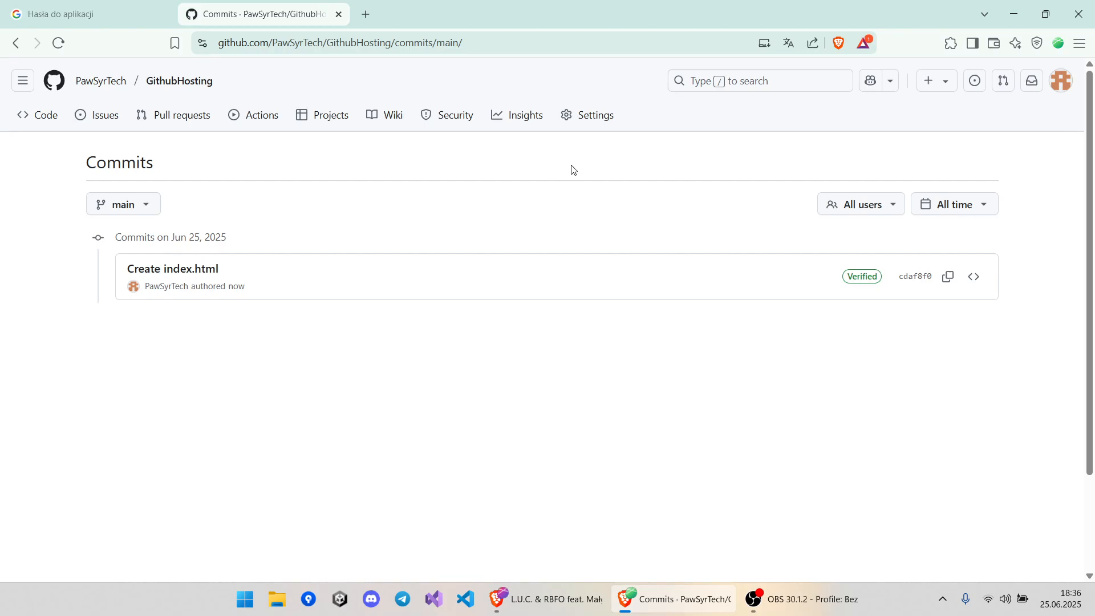
- Add an empty file named .nojekyll to the GithubHosting repository and commit it directly to the main branch
left_click(166, 80)
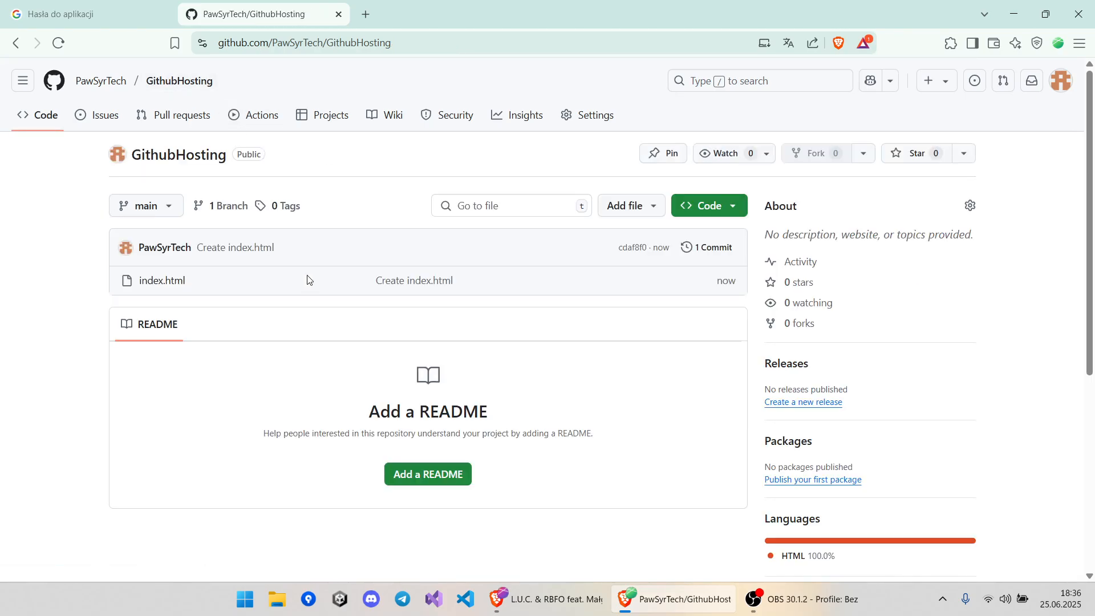
left_click(639, 208)
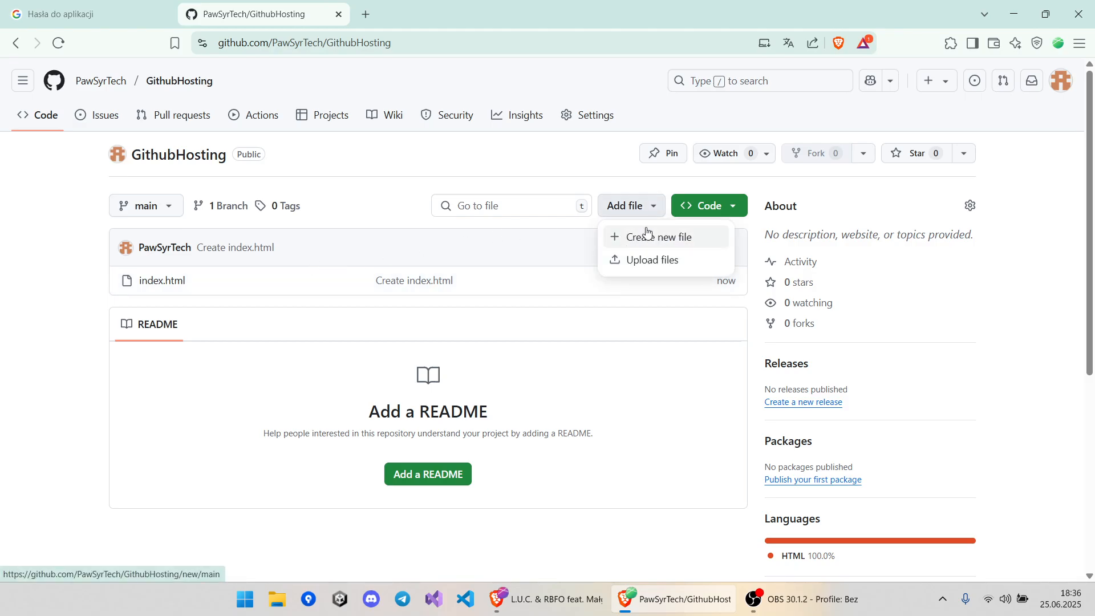
left_click(649, 241)
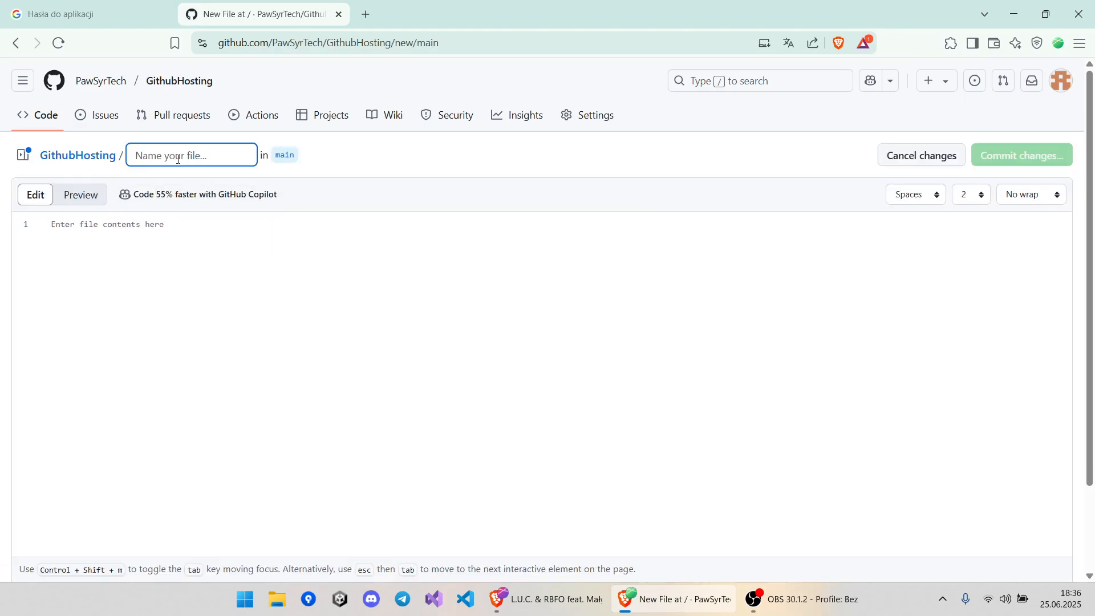
key("super+v")
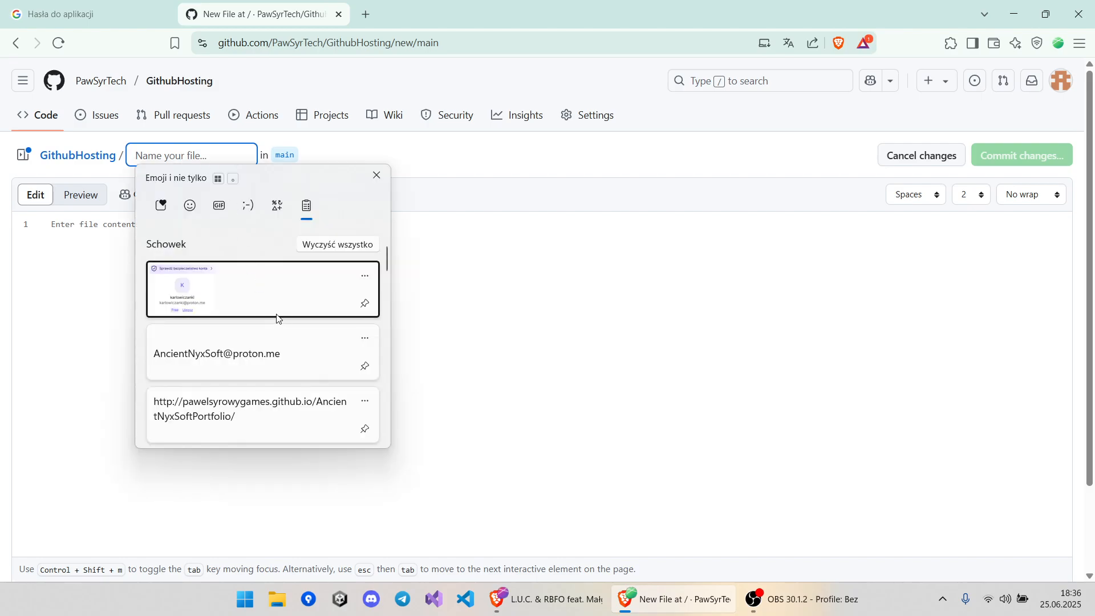
scroll(247, 307, "down", 3)
scroll(248, 306, "down", 5)
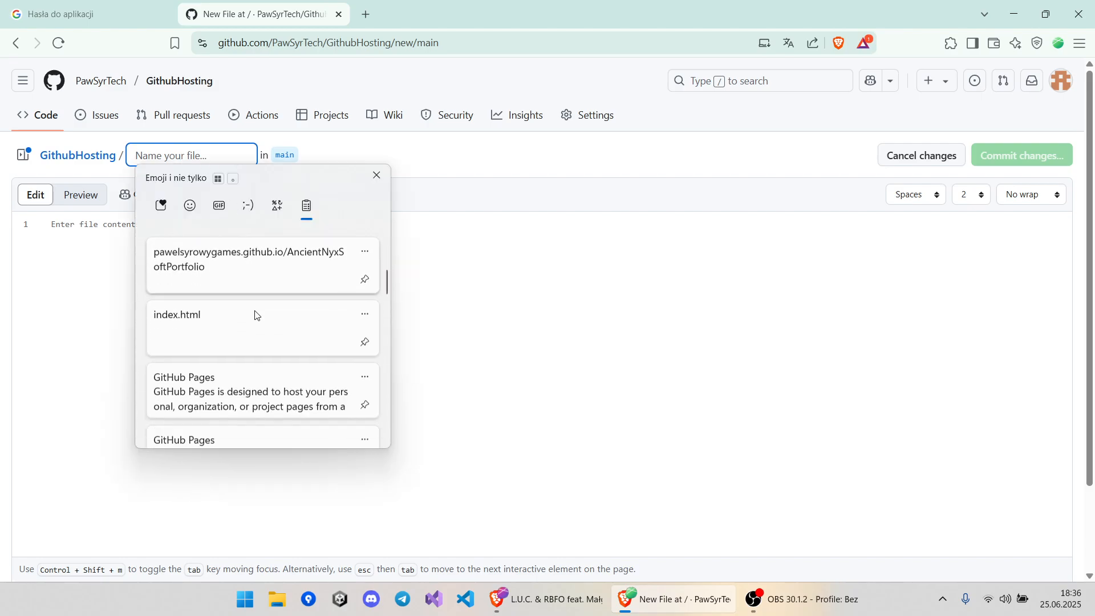
left_click(216, 347)
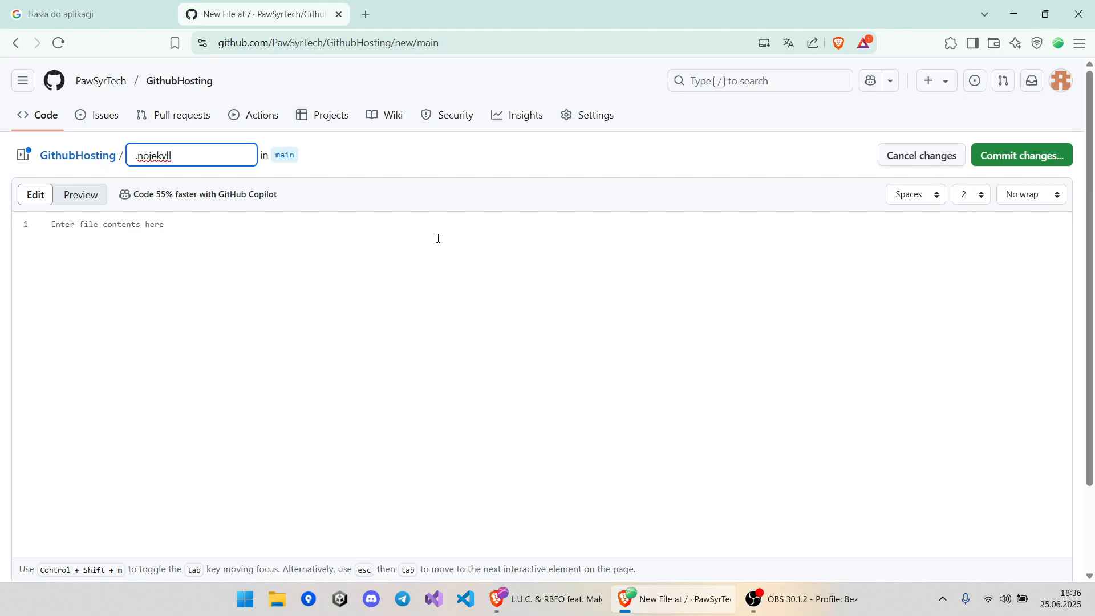
left_click(984, 162)
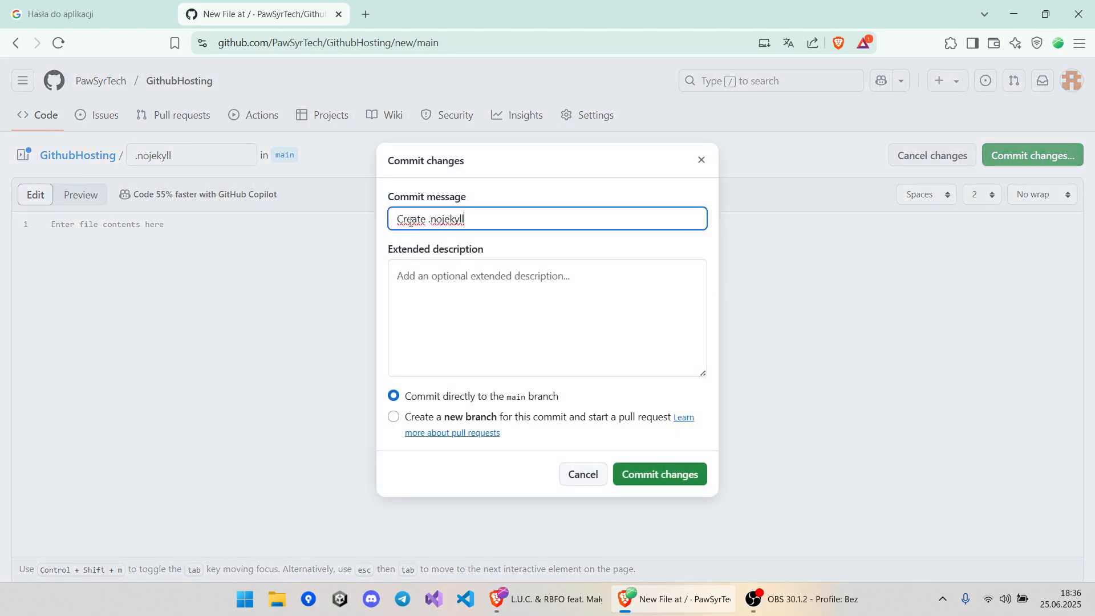
left_click(671, 473)
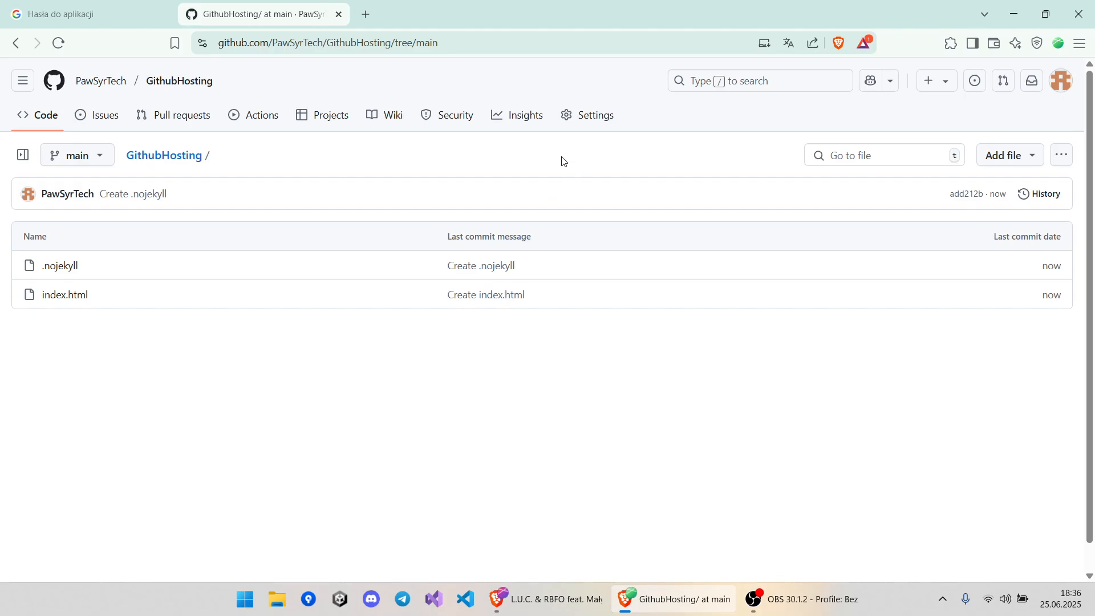
- In the repository's GitHub Pages settings, select main as the publishing branch with the / (root) folder
left_click(582, 116)
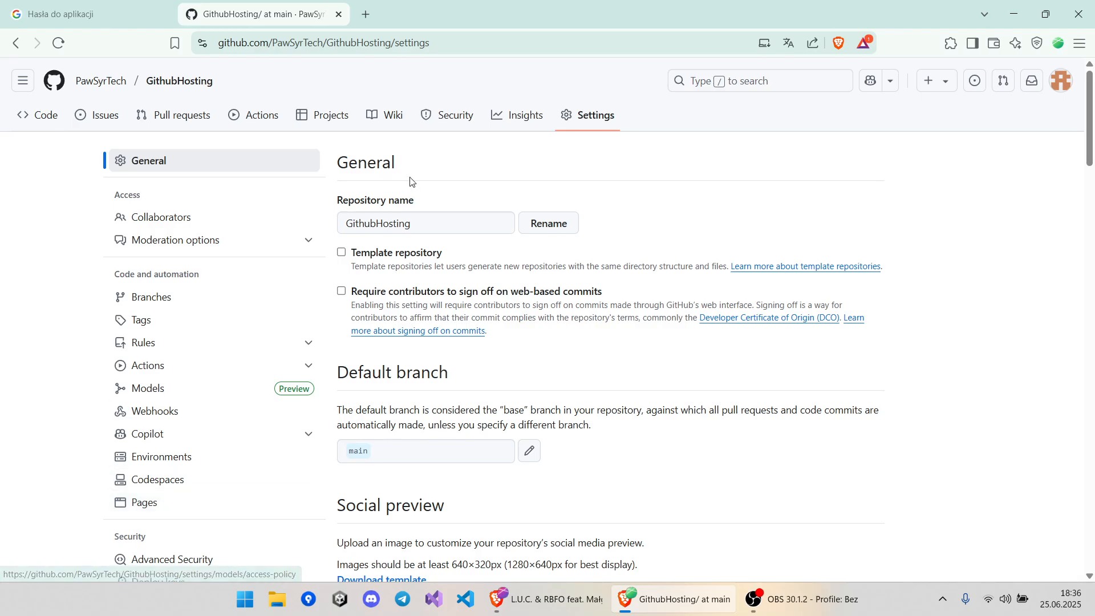
left_click(144, 510)
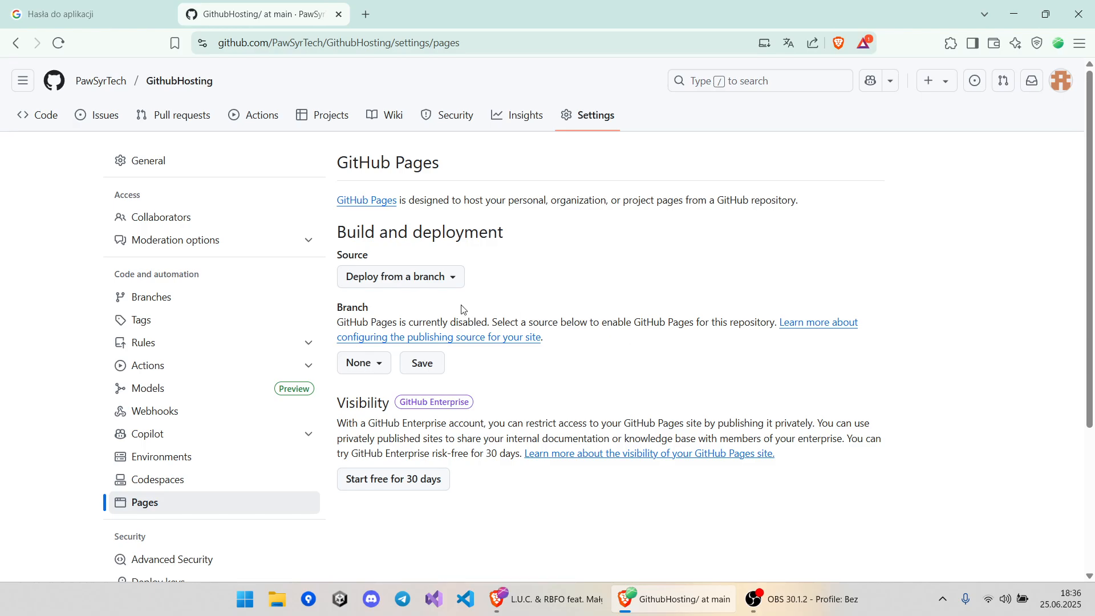
left_click(373, 369)
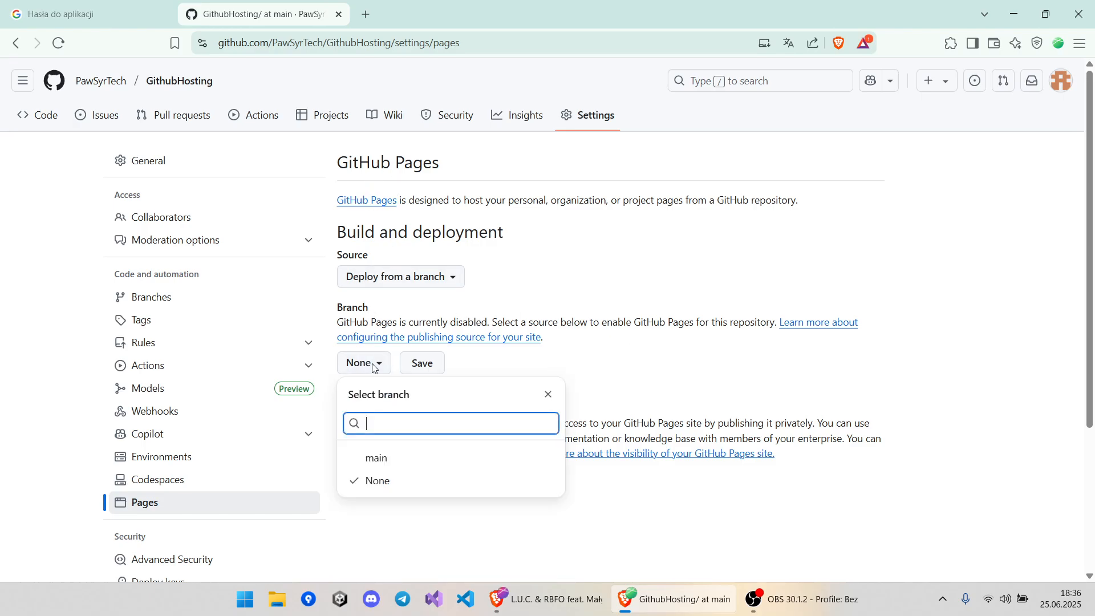
left_click(397, 461)
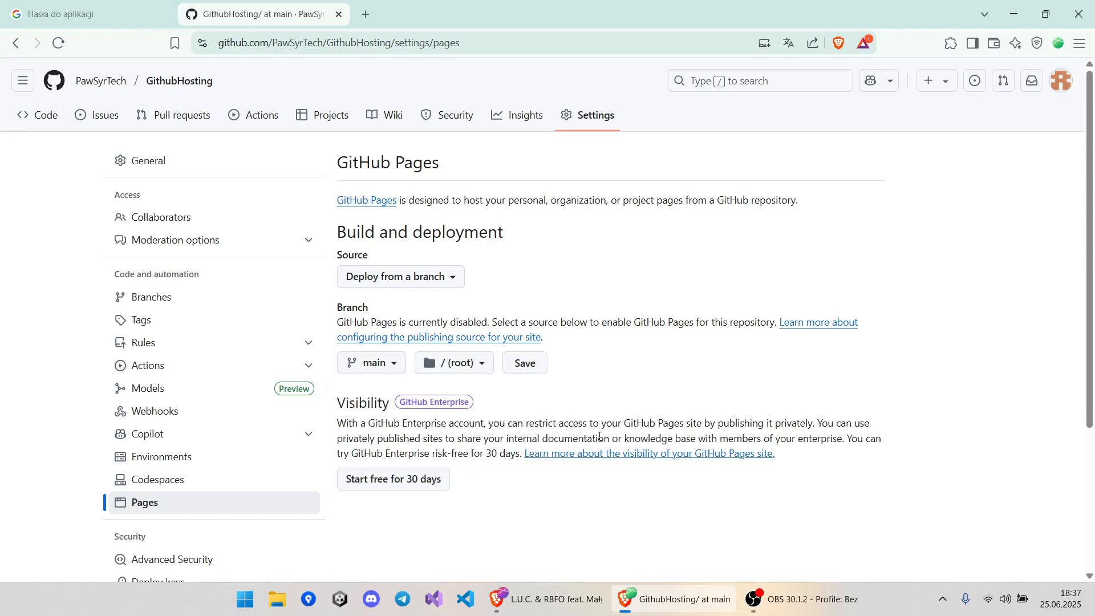
scroll(627, 442, "down", 4)
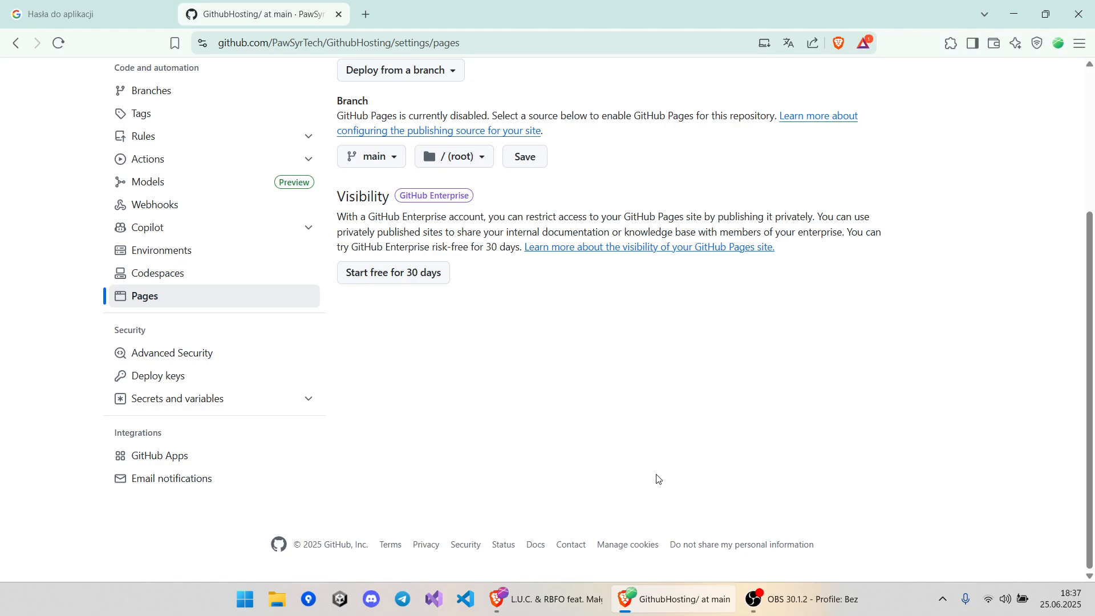
scroll(655, 477, "up", 4)
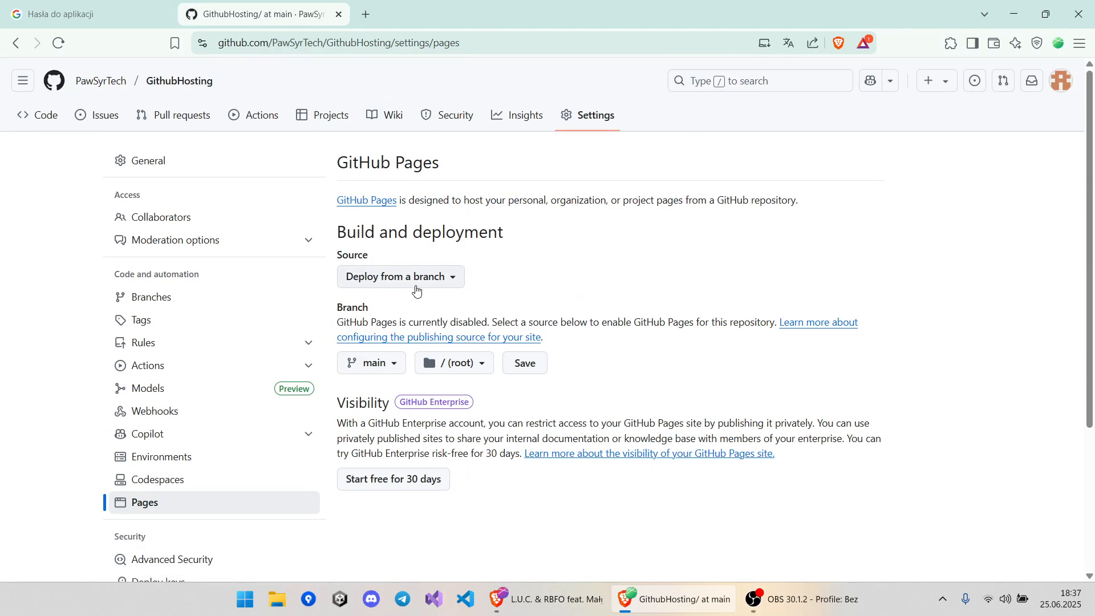
- Switch the GitHub Pages source to GitHub Actions and back to Deploy from a branch
left_click(416, 285)
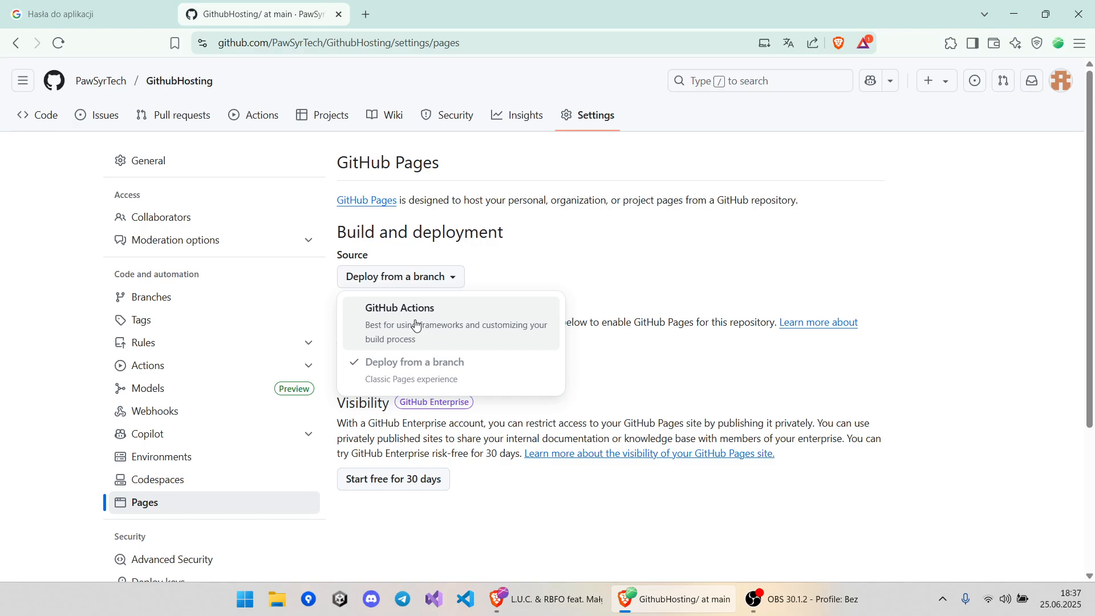
left_click(416, 310)
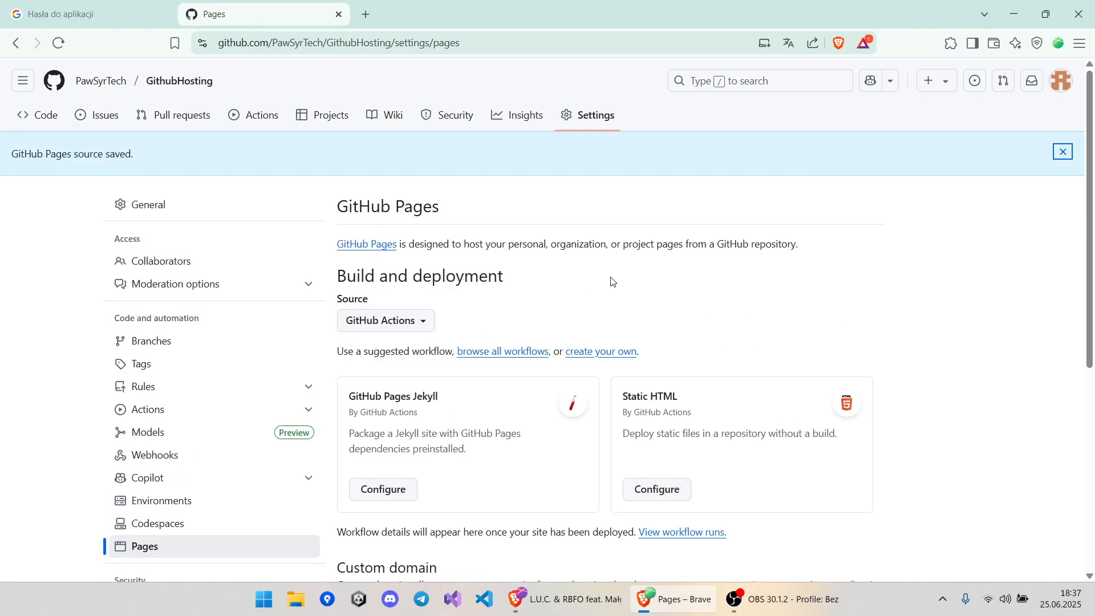
scroll(611, 280, "down", 3)
scroll(599, 439, "up", 3)
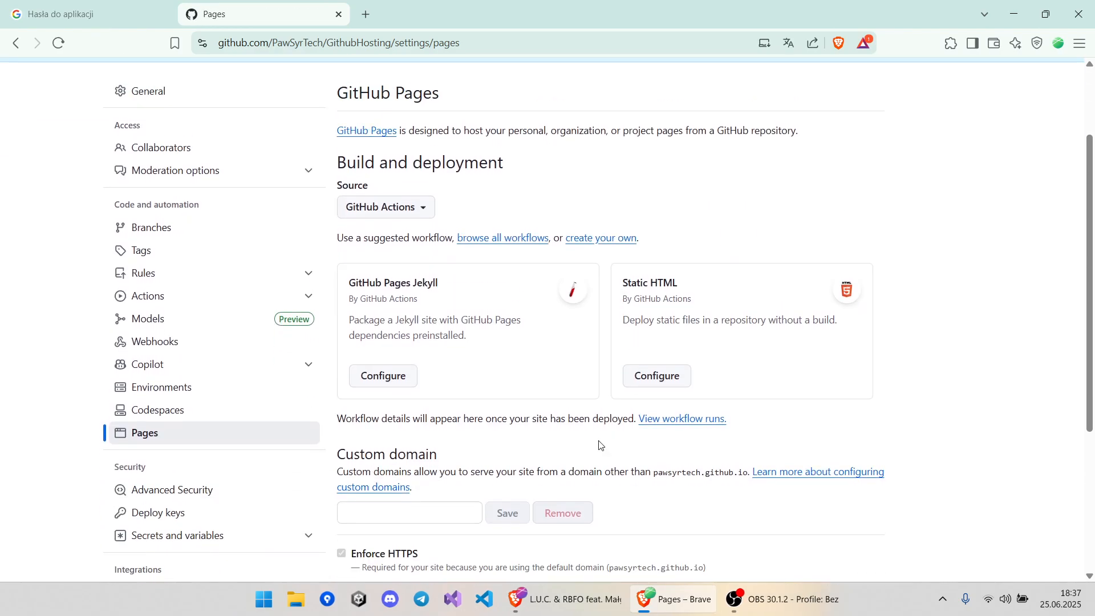
left_click(411, 322)
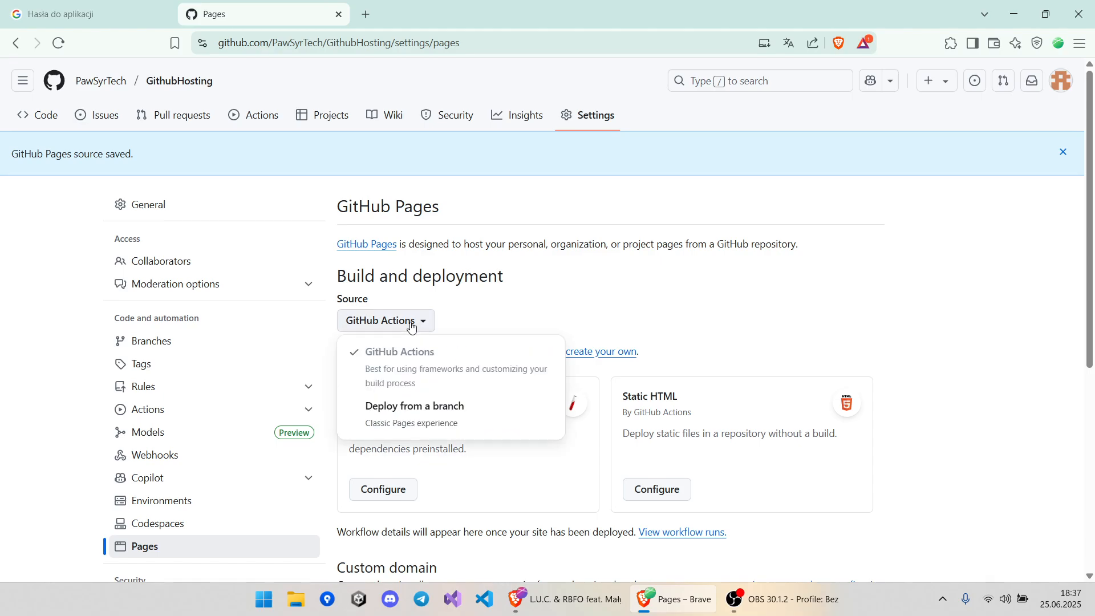
left_click(416, 418)
scroll(681, 276, "down", 2)
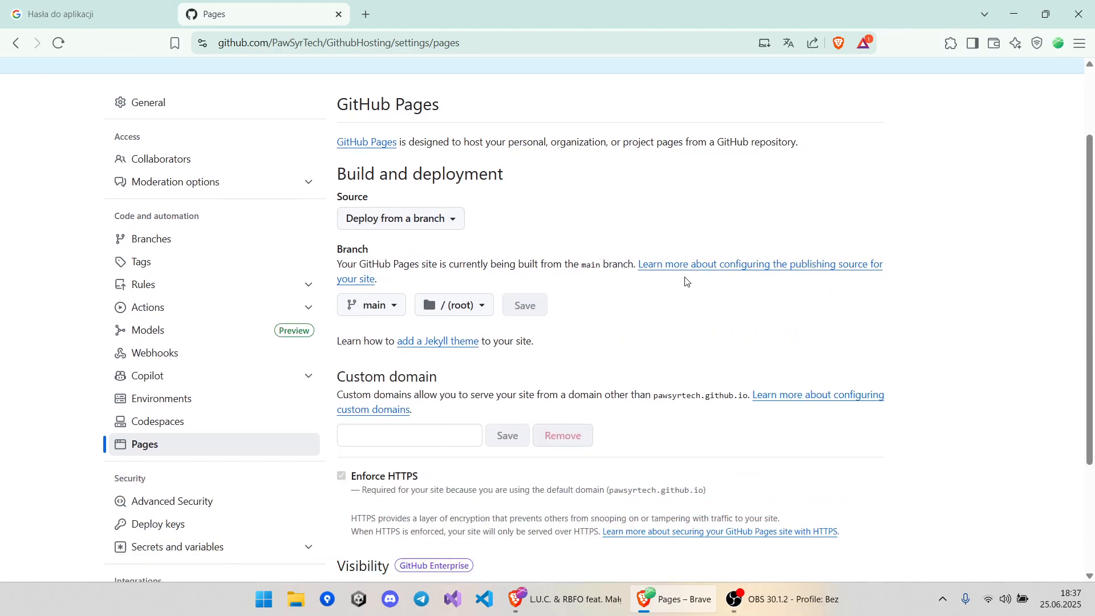
scroll(684, 284, "down", 3)
scroll(479, 369, "up", 4)
- Open the GithubHosting repository from the account's list of repositories
left_click(1069, 81)
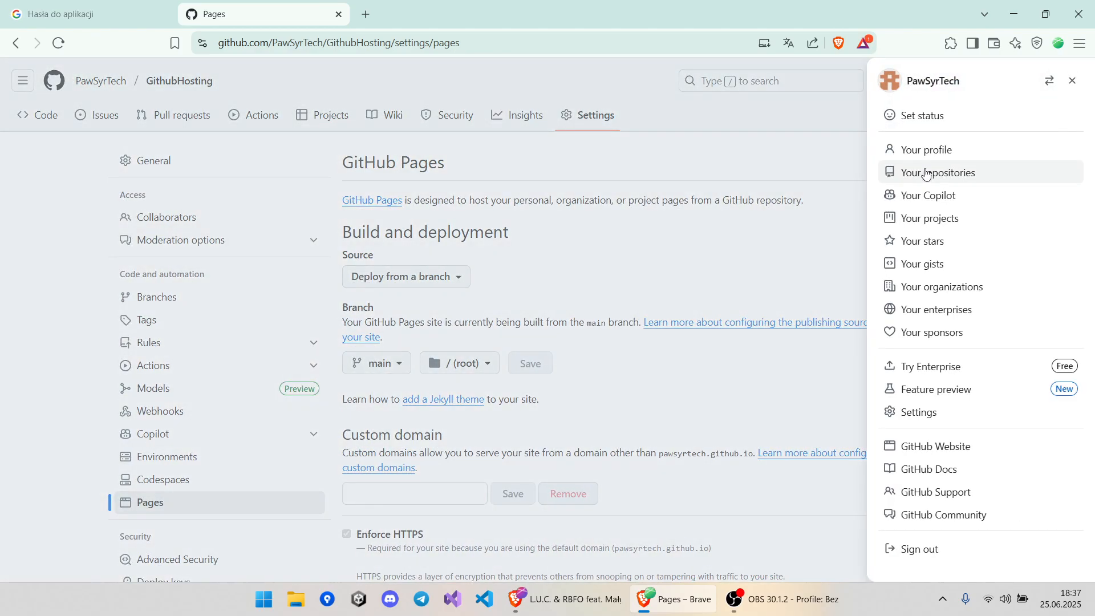
left_click(926, 172)
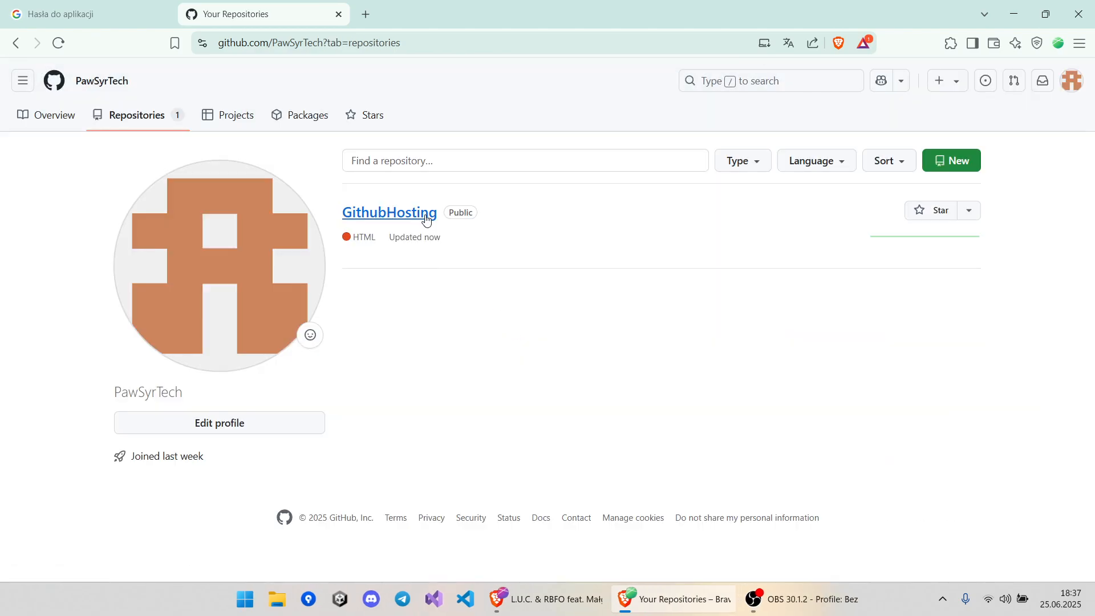
left_click(426, 220)
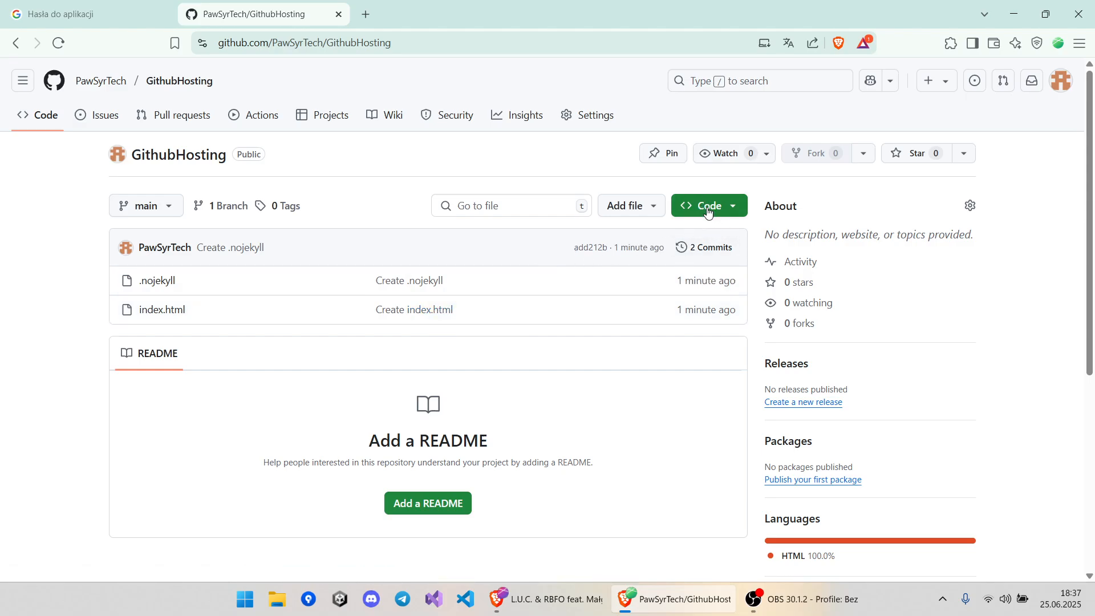
- Start a new file named test.txt in the GithubHosting repository
left_click(650, 207)
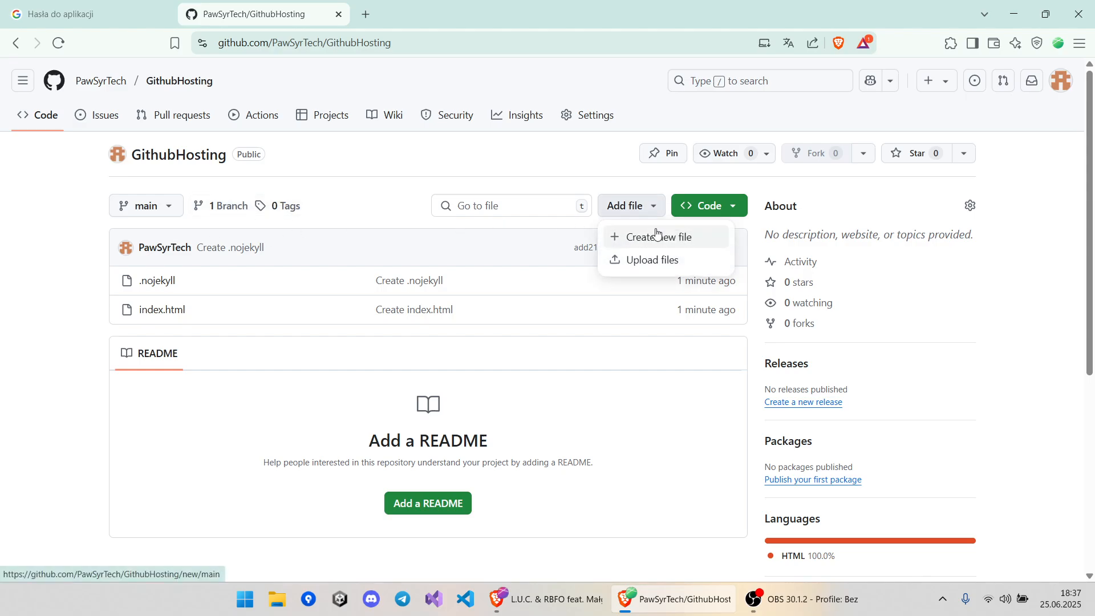
left_click(653, 233)
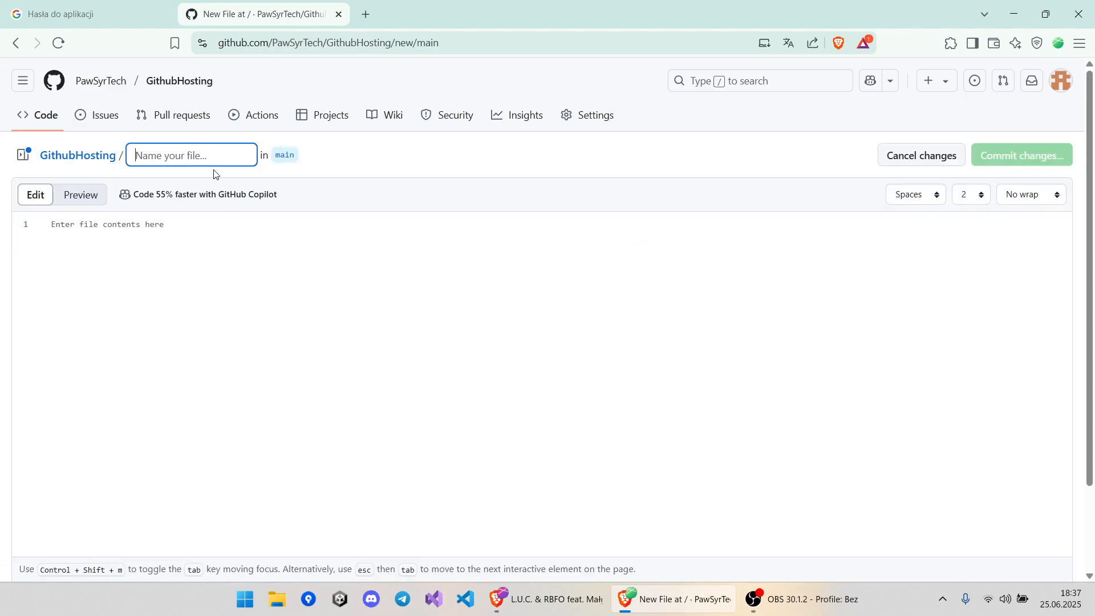
type("test.")
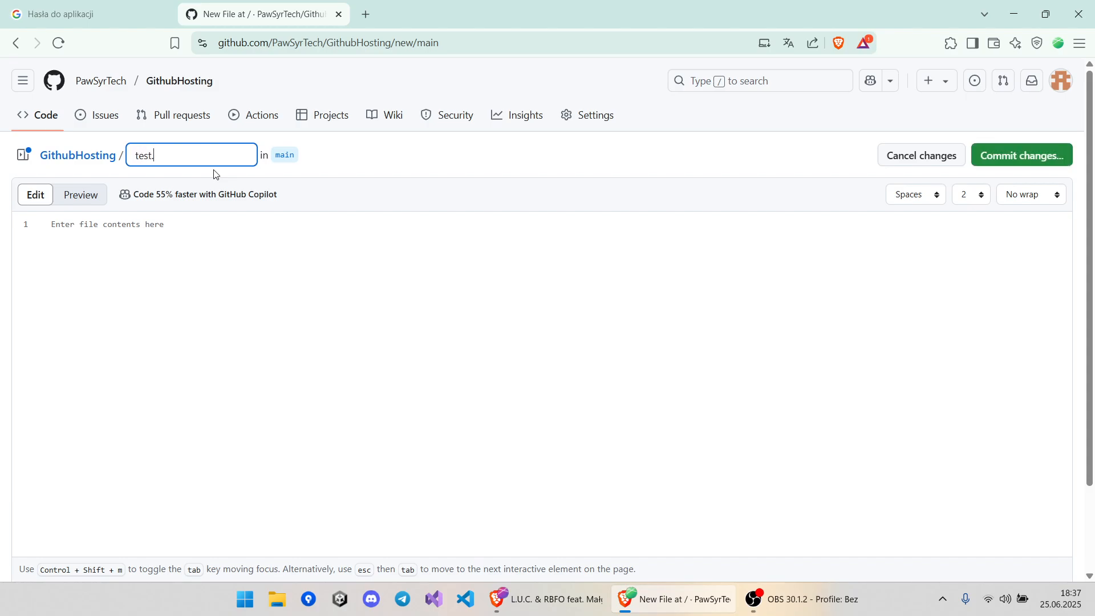
type("txt")
- Enter "This is test" as the content of test.txt and commit the file directly to the main branch
left_click(289, 282)
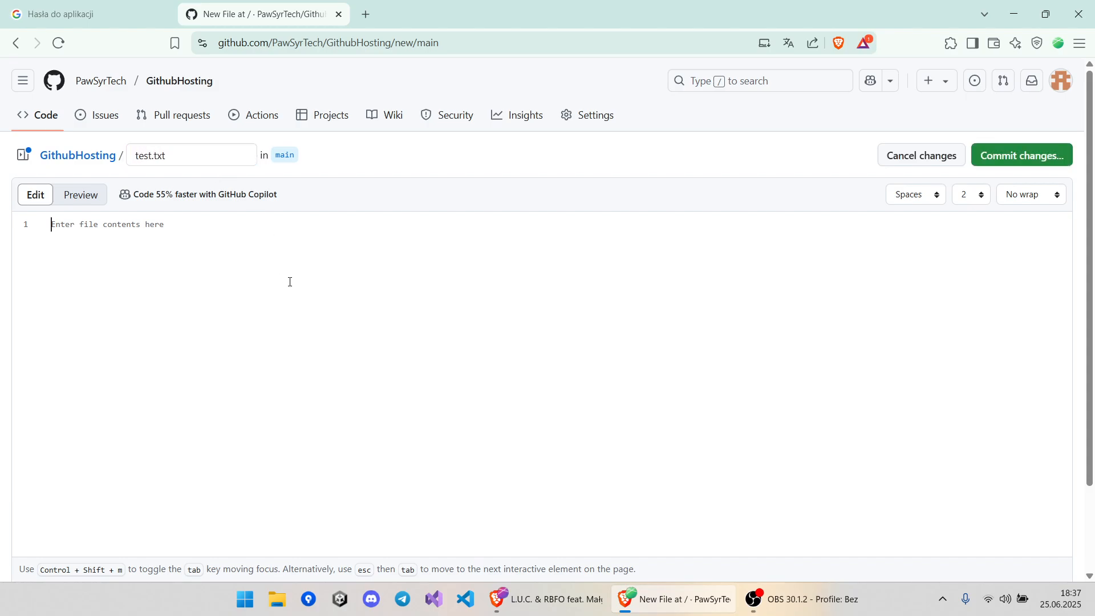
type("This is text")
key("BackSpace")
type("st")
left_click(1009, 155)
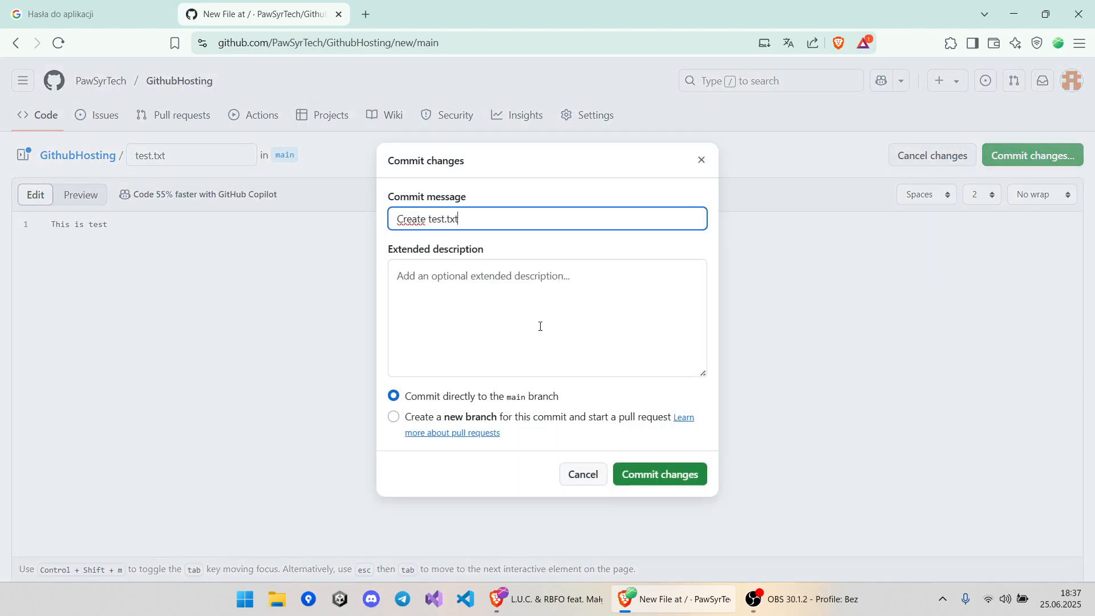
left_click(647, 478)
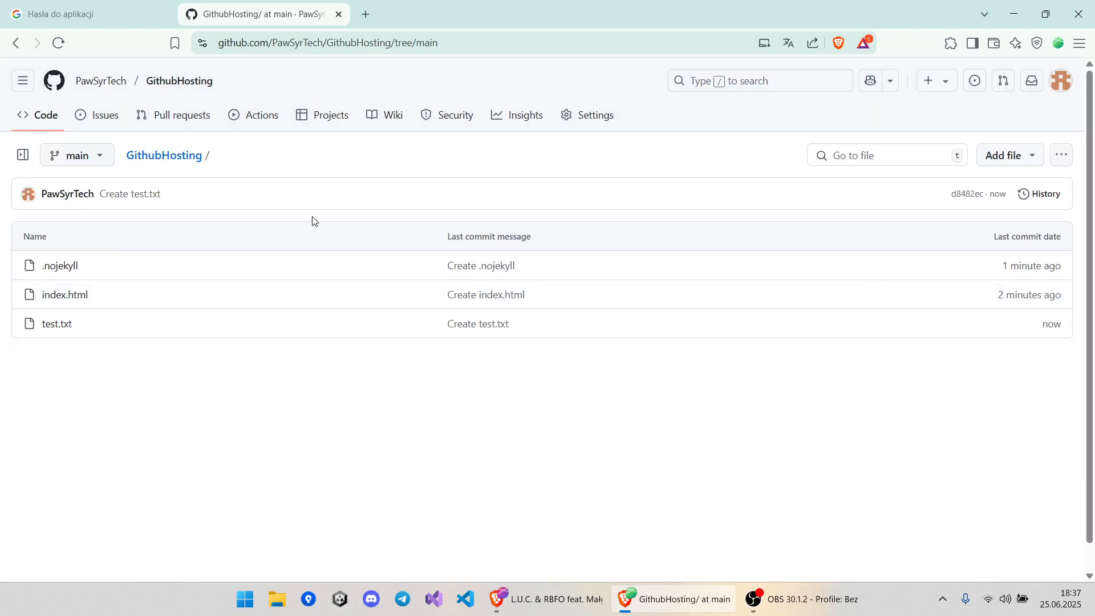
- Return to the repository's main page and view the details of the latest commit's pages deploy check
left_click(197, 89)
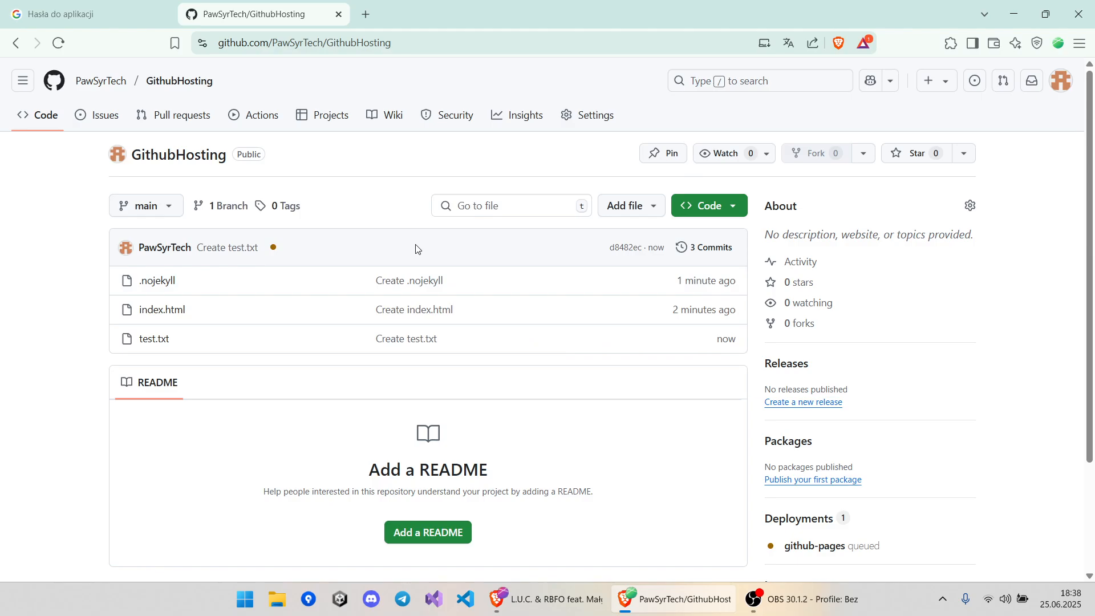
mouse_move(274, 253)
left_click(274, 248)
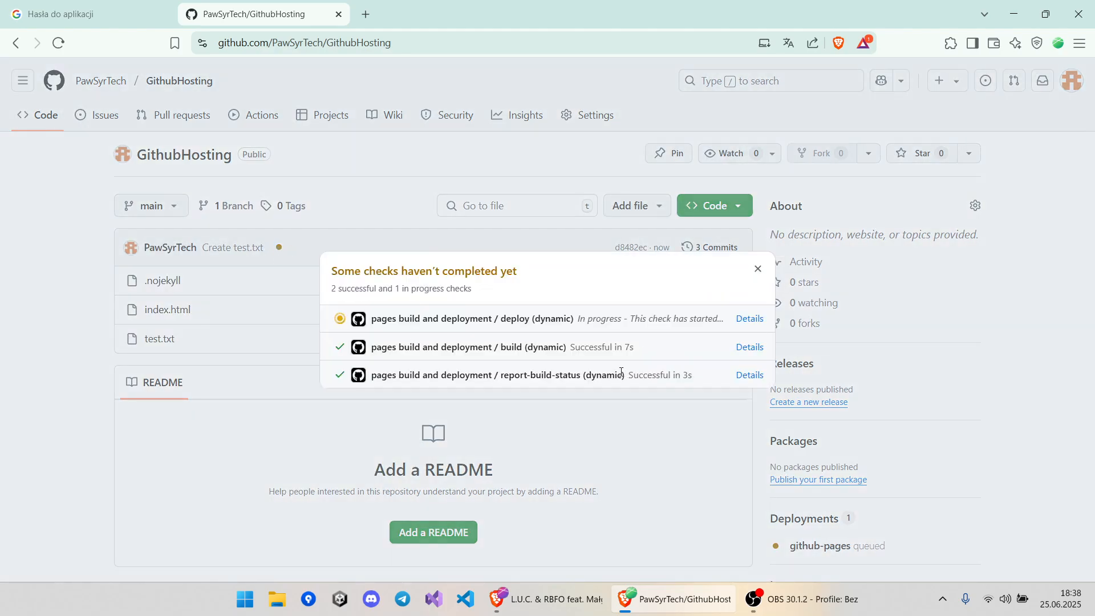
left_click(749, 319)
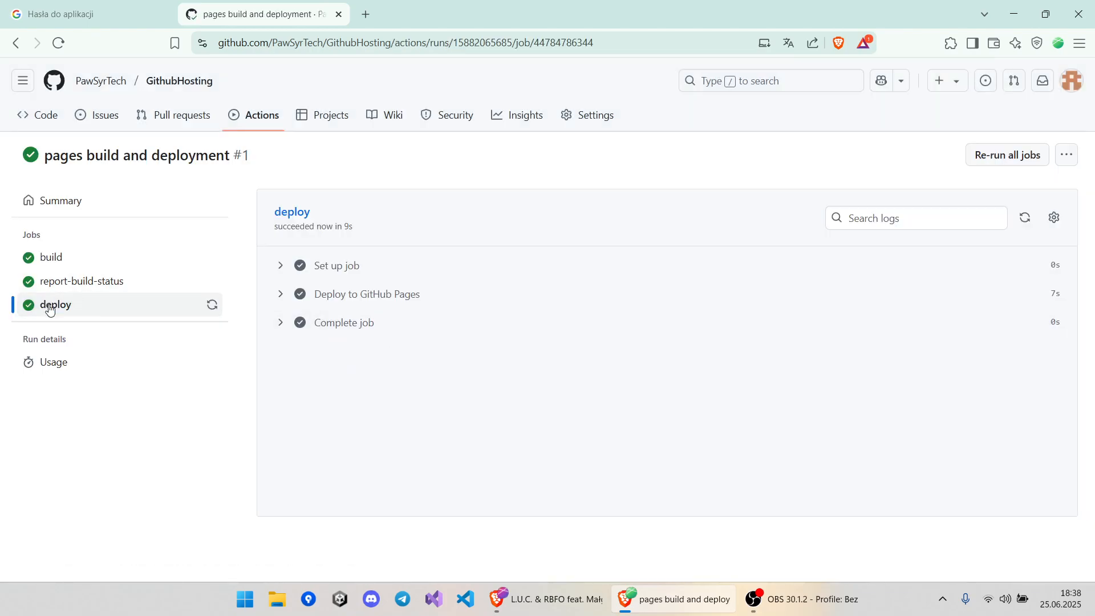
- Expand the Set up job, Deploy to GitHub Pages and Complete job logs of the deploy job and examine them
left_click(280, 323)
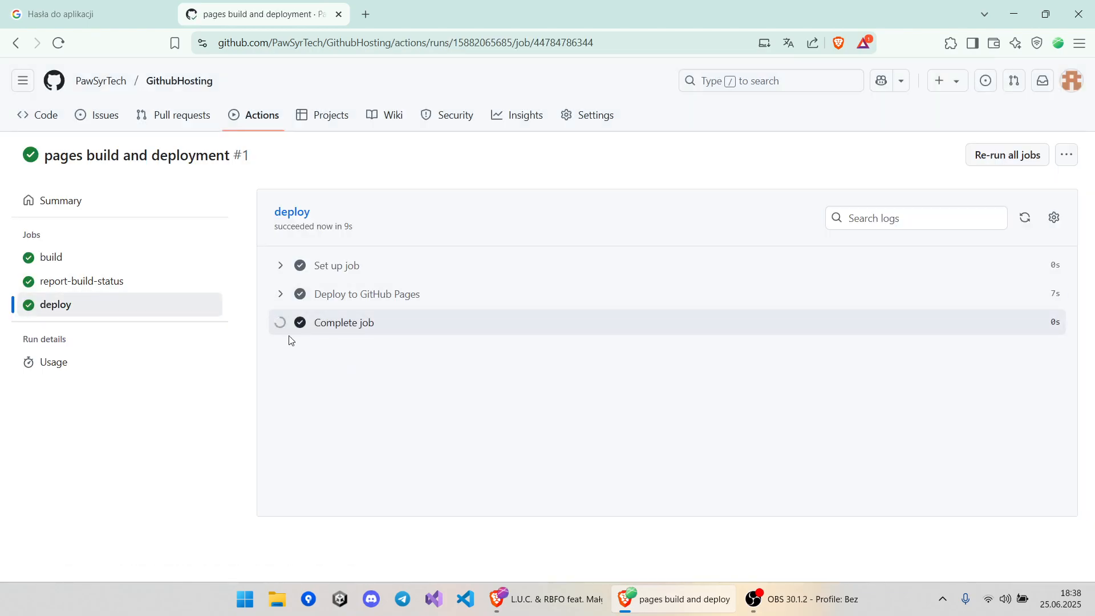
left_click(279, 296)
left_click(280, 266)
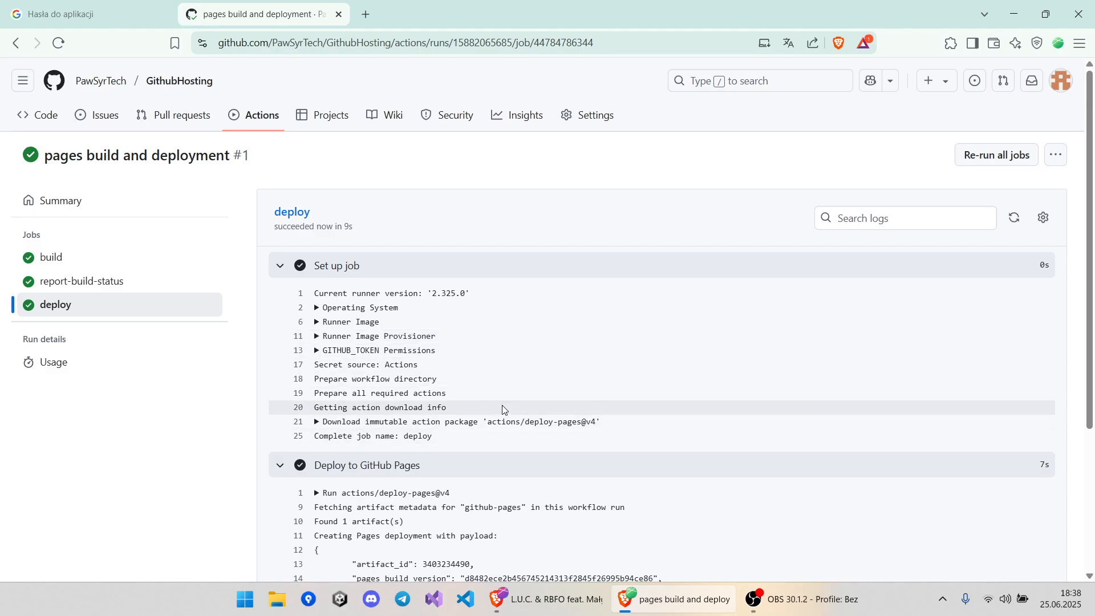
scroll(498, 393, "down", 3)
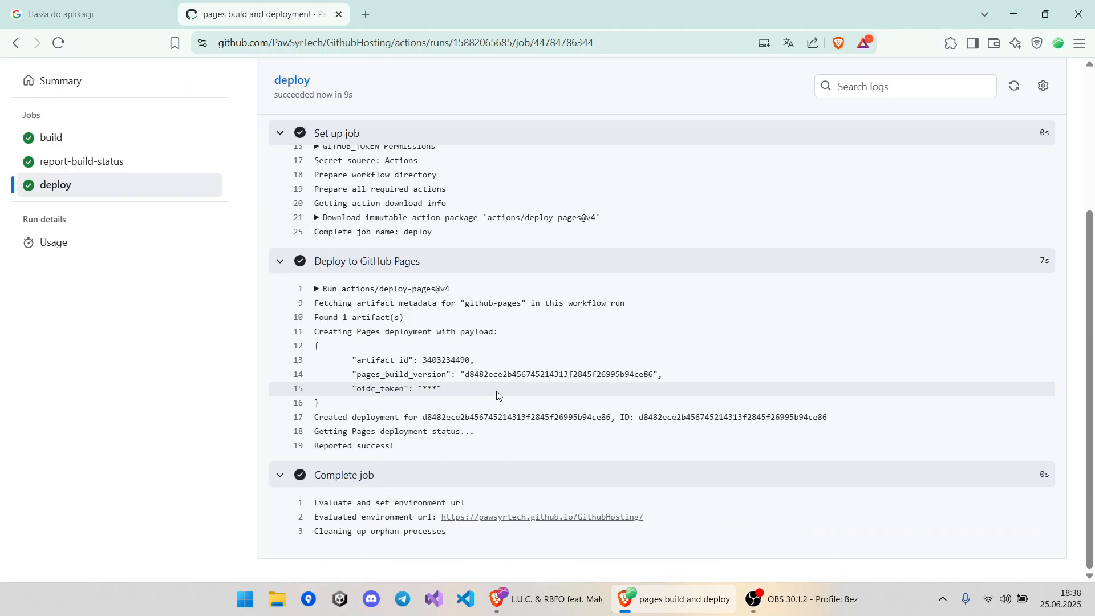
scroll(496, 393, "up", 3)
- Go to the repository's GitHub Pages settings, visit the live site and check the text on its page
left_click(591, 115)
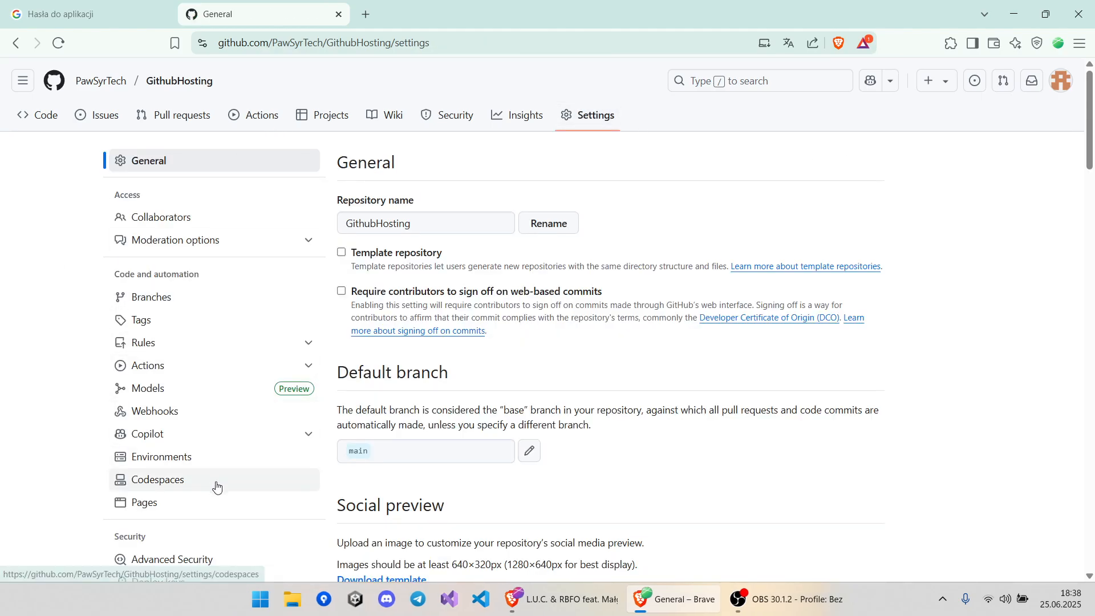
left_click(204, 508)
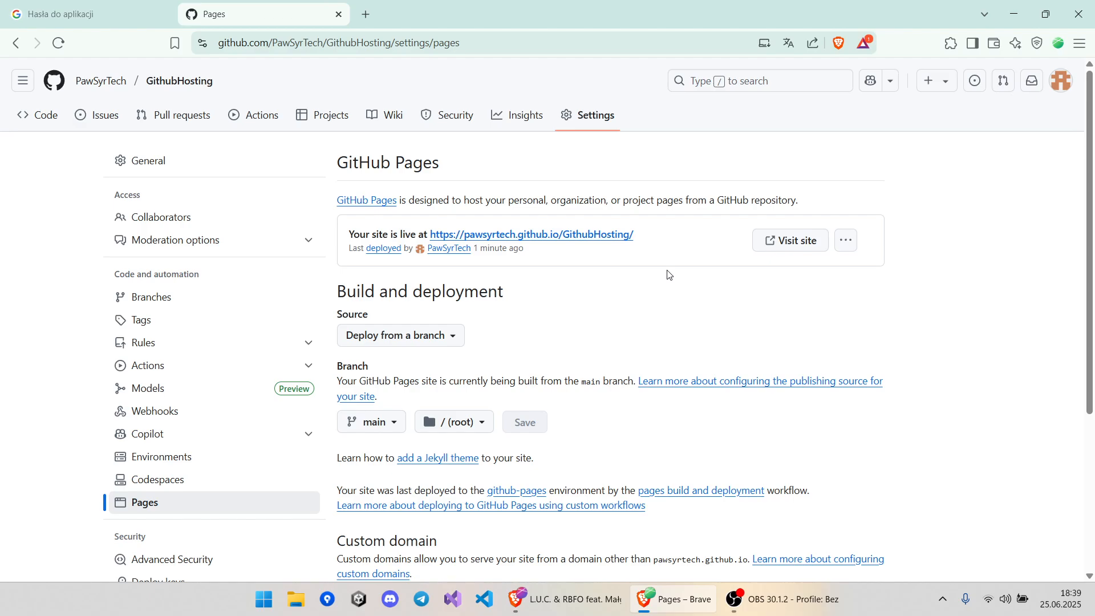
left_click(782, 241)
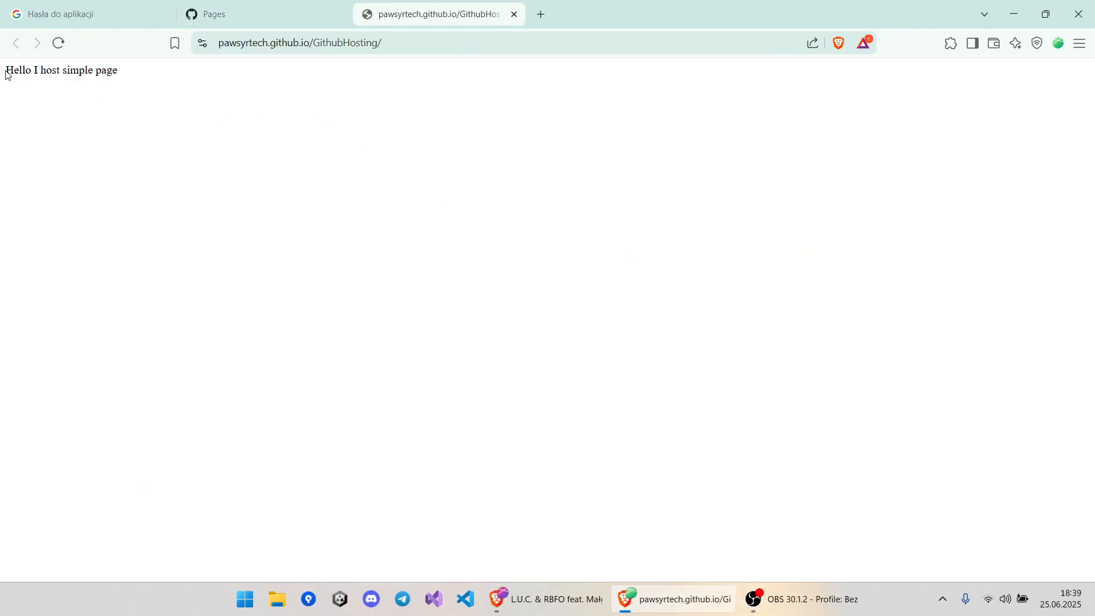
left_click_drag(5, 71, 126, 76)
- Load test.txt from the published site at pawsyrtech.github.io/GithubHosting/test.txt
left_click(428, 41)
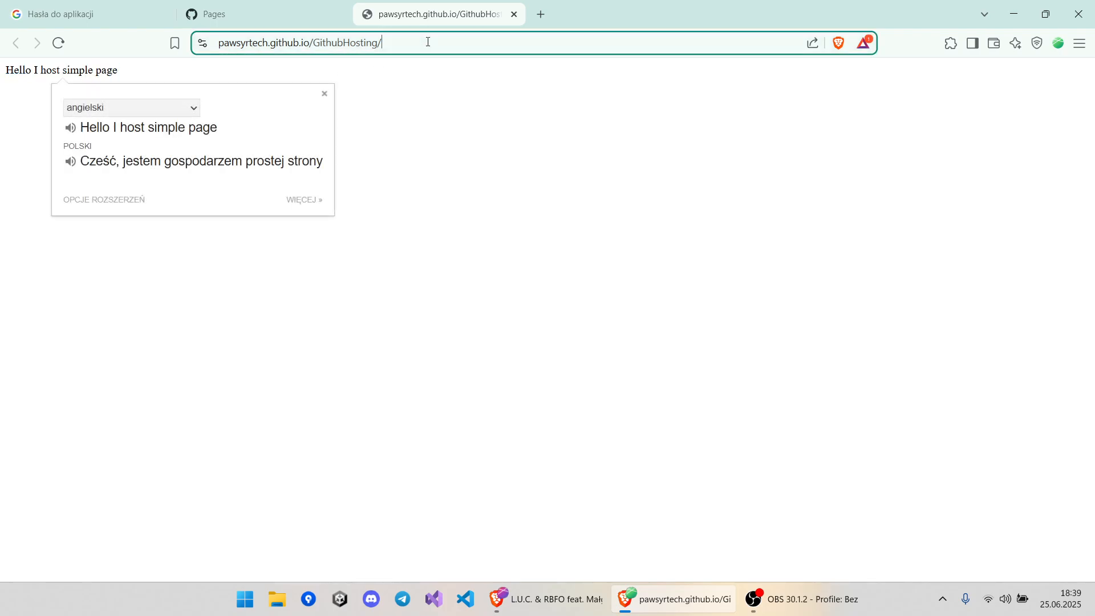
left_click(440, 43)
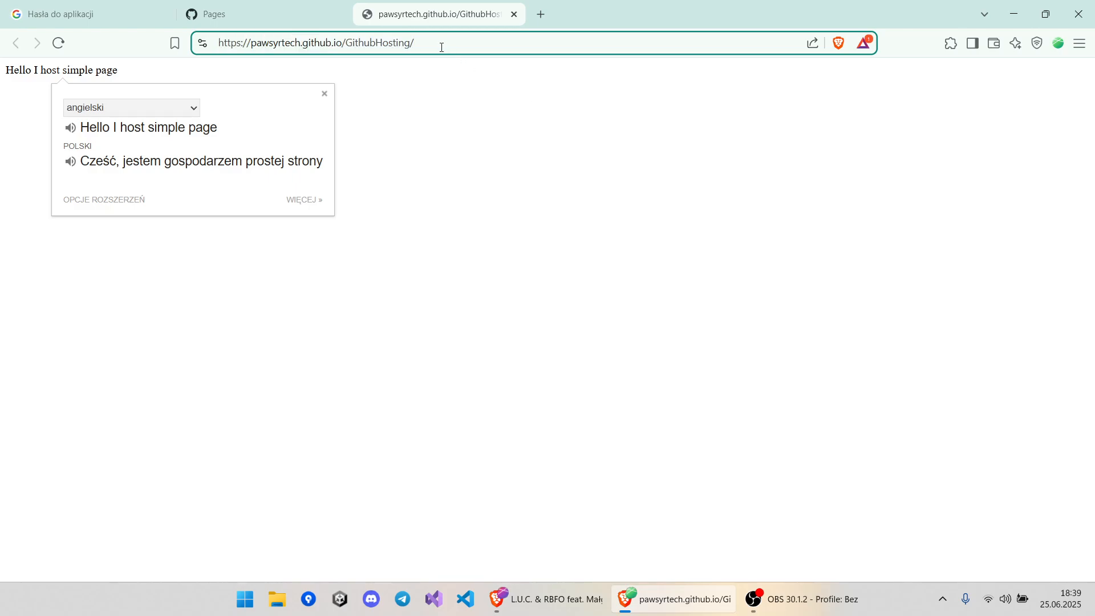
type("test.")
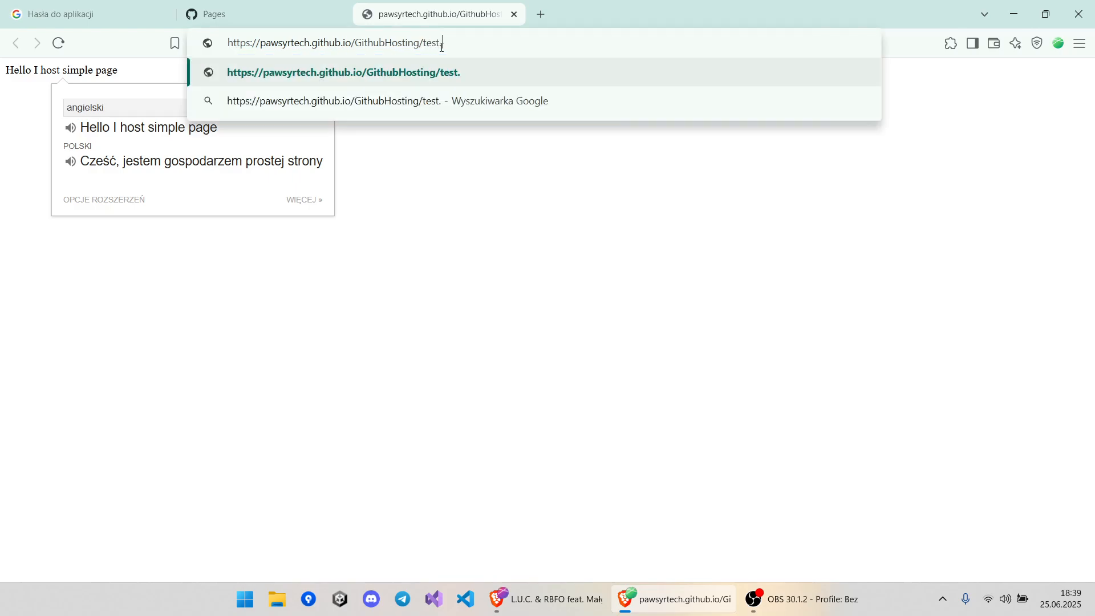
type("txt")
key("Return")
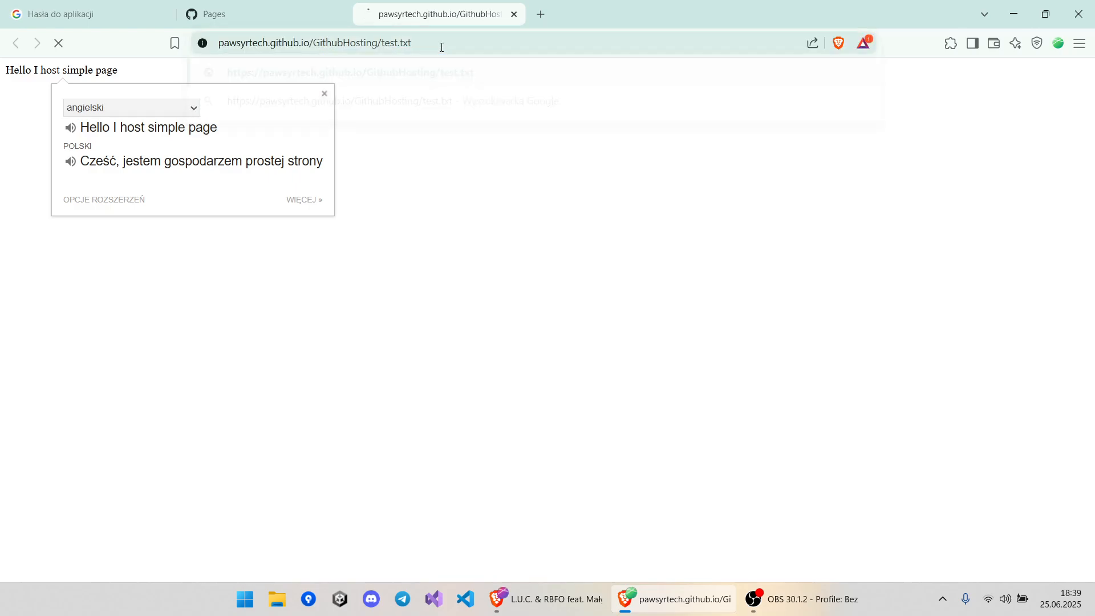